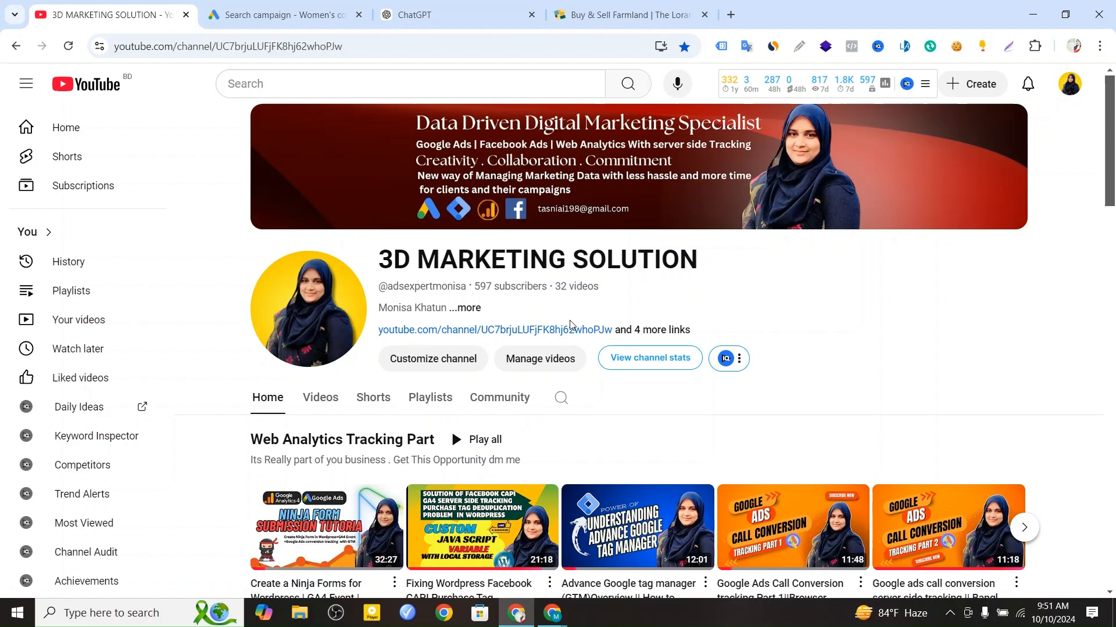
- Switch to the Google Ads search campaign draft and open its Keyword and asset generation section after checking the campaign settings
key(ctrl+Tab)
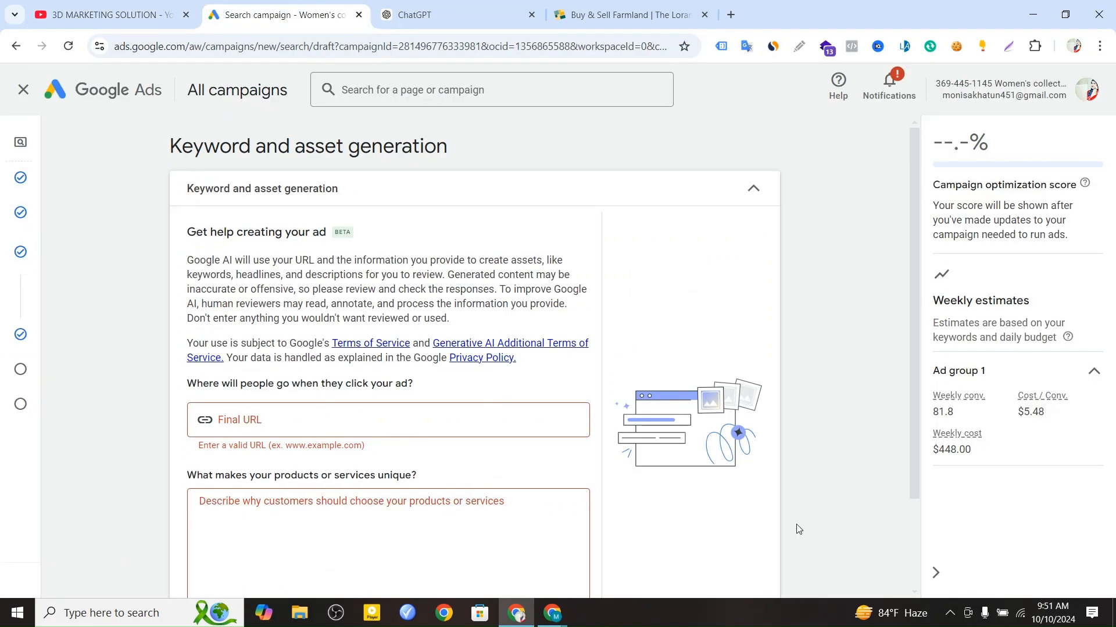
click(49, 214)
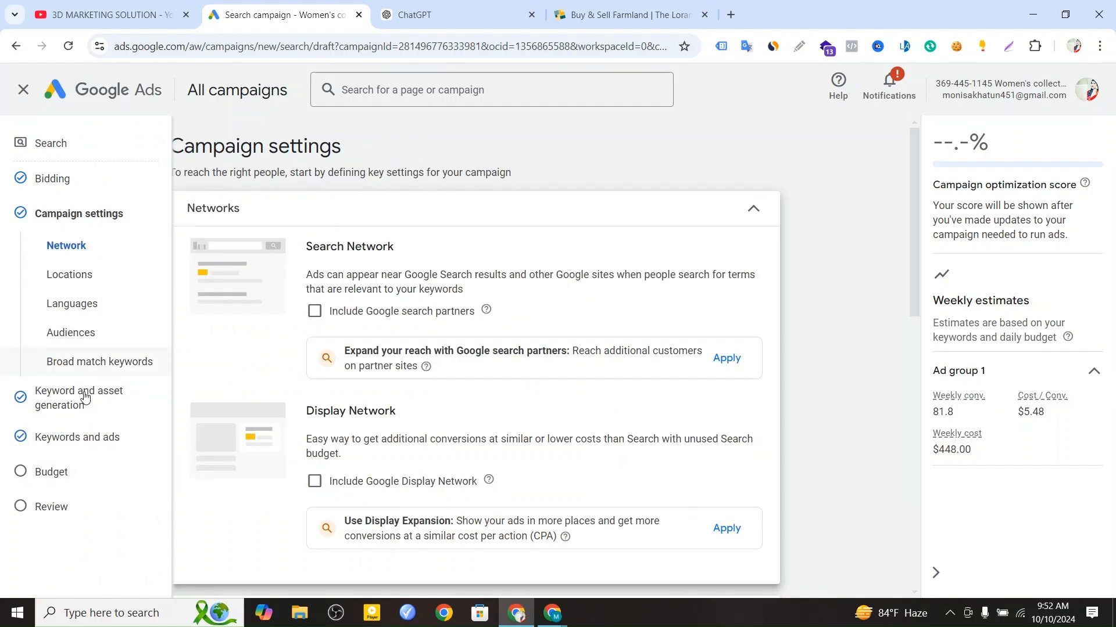
click(106, 409)
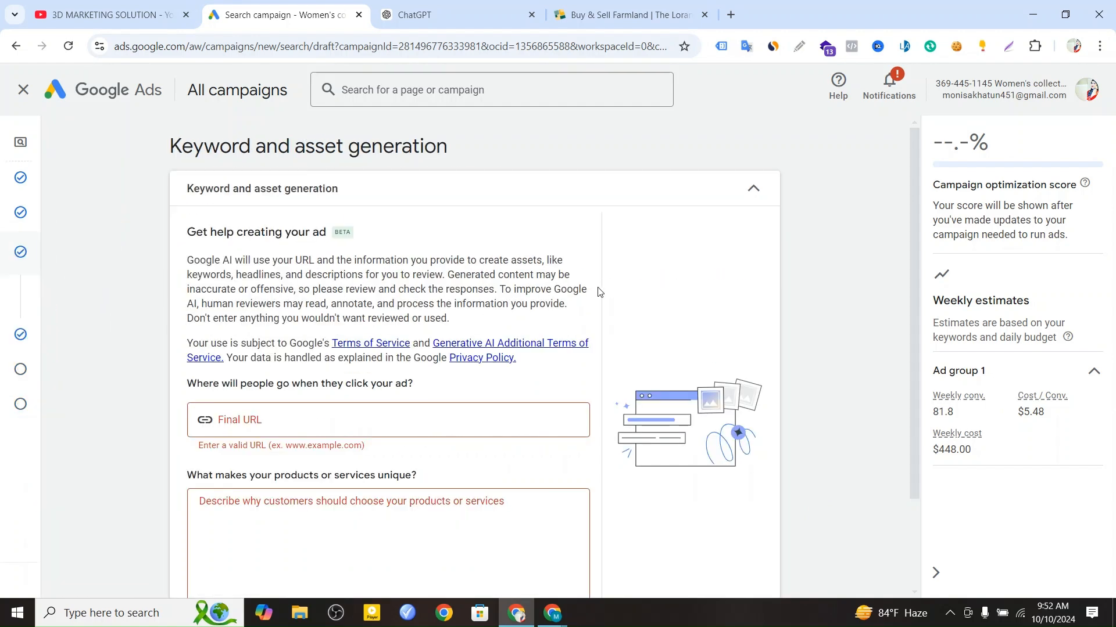
scroll(405, 356, down, 3)
scroll(405, 355, up, 2)
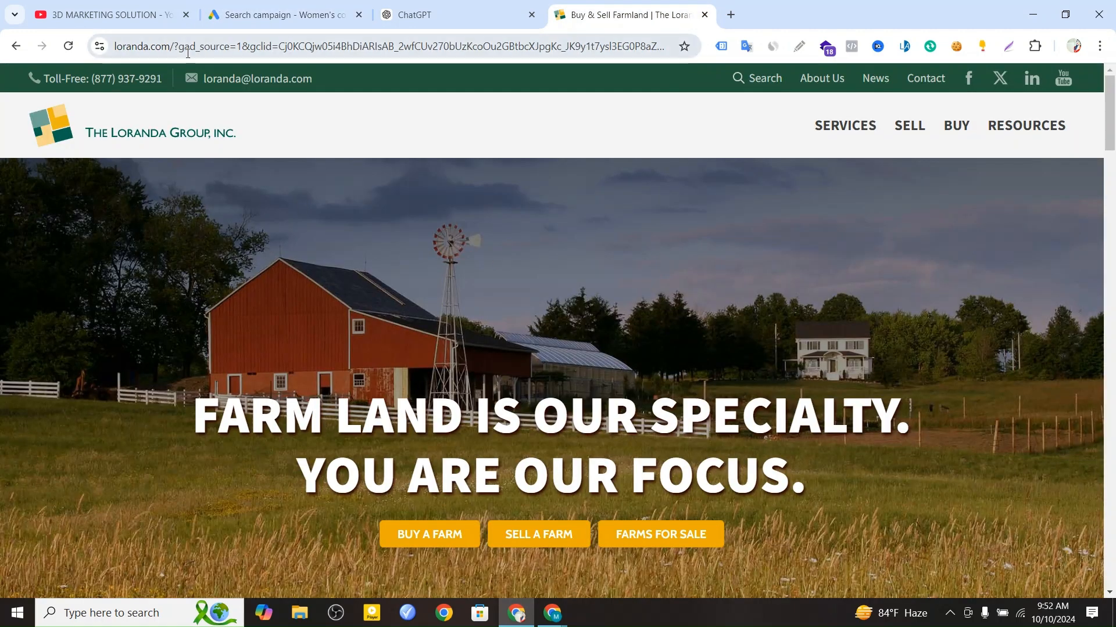
drag(172, 44, 116, 45)
right_click(153, 46)
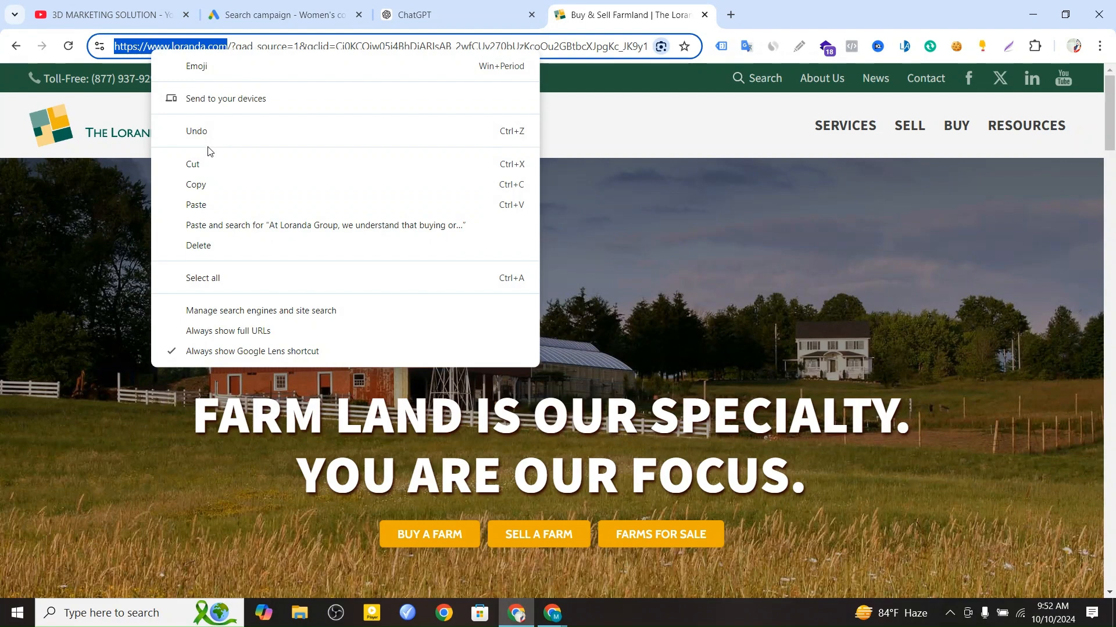
click(198, 185)
click(287, 13)
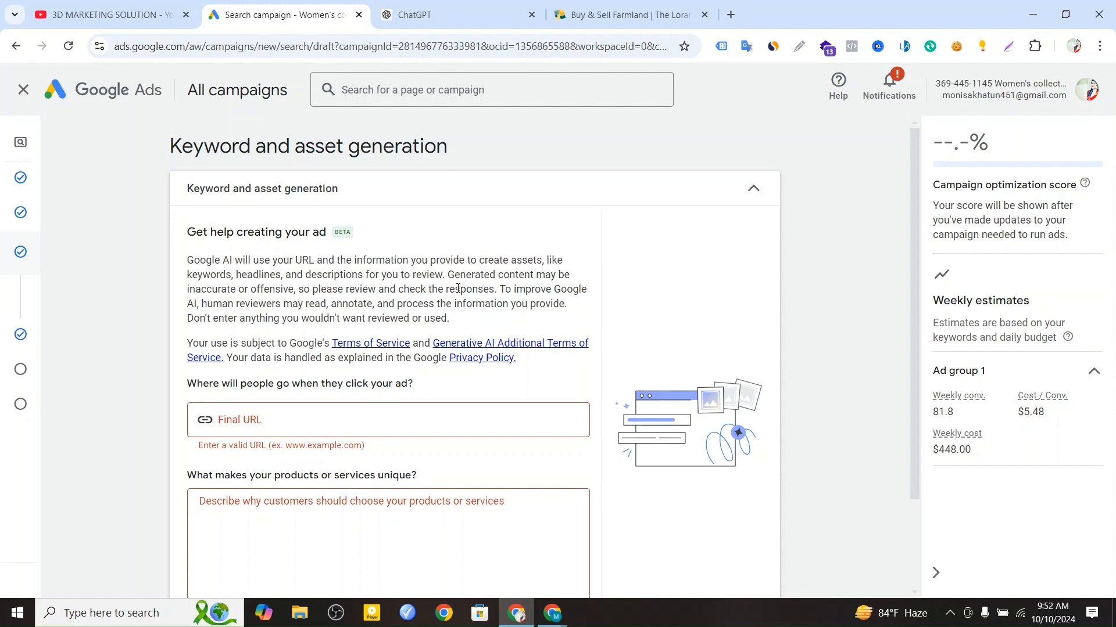
click(255, 427)
right_click(255, 430)
click(302, 173)
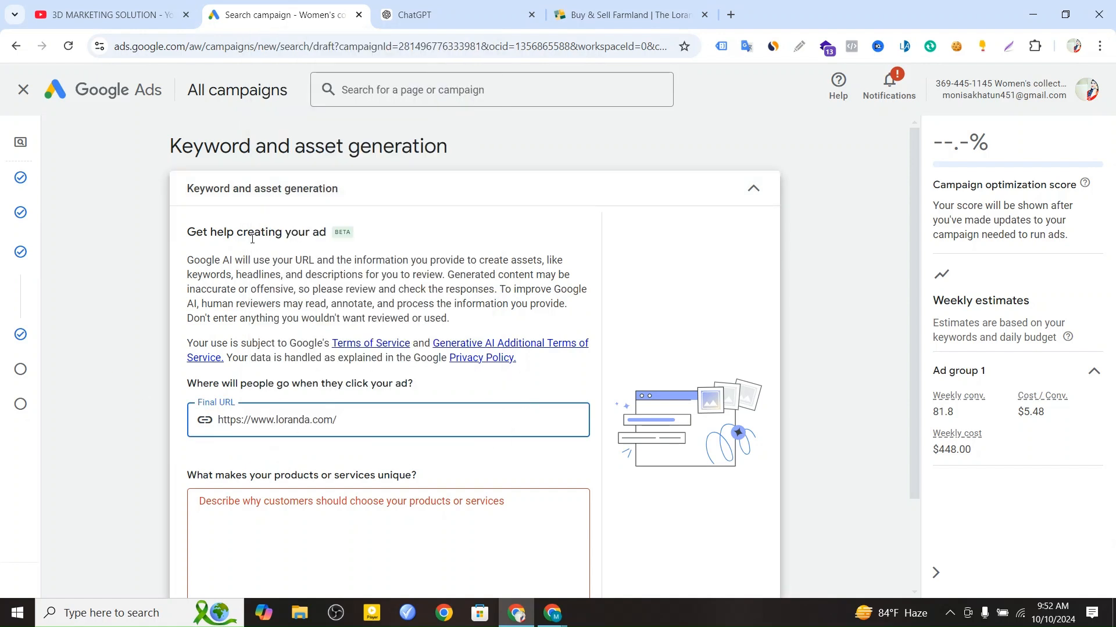
- Read the notice about inaccurate AI-generated content with its Bengali translation and check the product uniqueness description field
scroll(260, 268, down, 2)
scroll(258, 260, up, 2)
drag(448, 274, 492, 327)
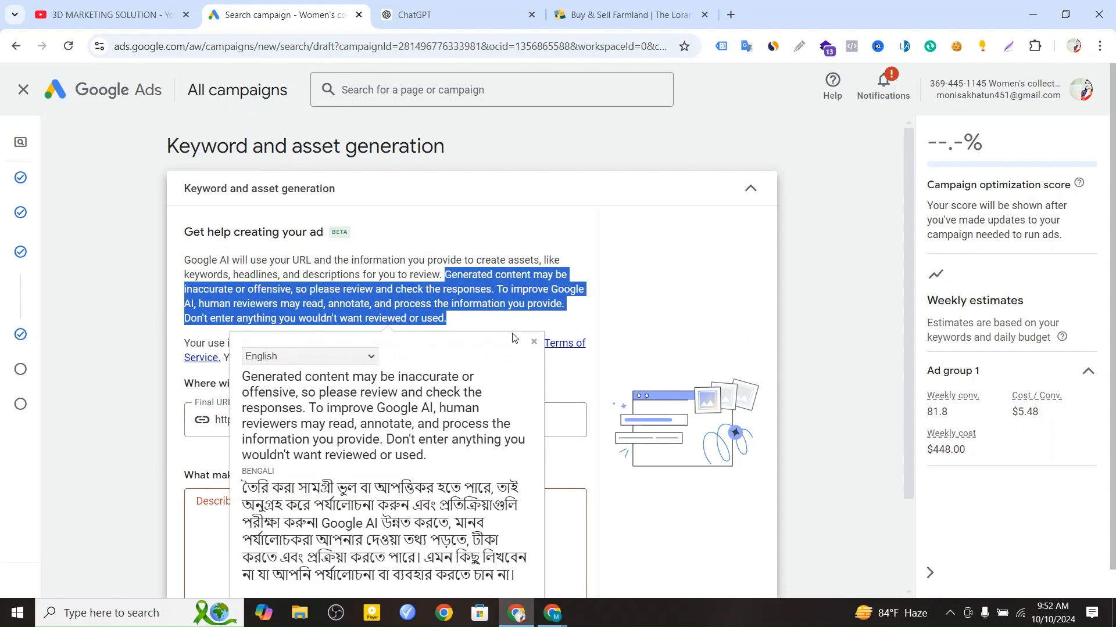
click(416, 301)
scroll(416, 300, down, 2)
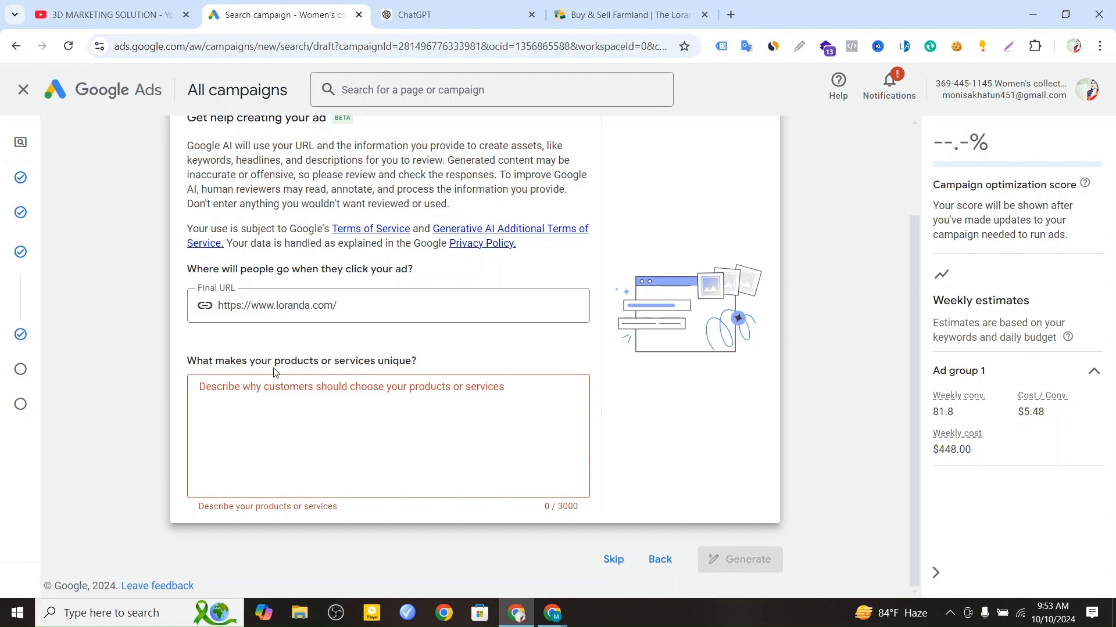
click(253, 394)
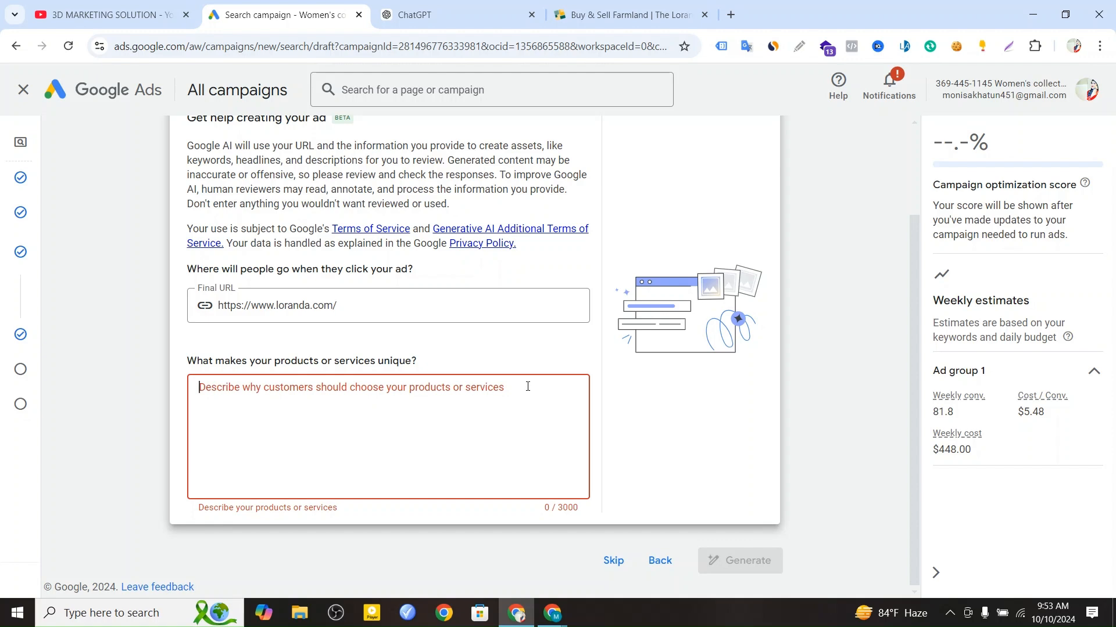
- Look through the Loranda Group home page down to the footer for details about the business
click(628, 15)
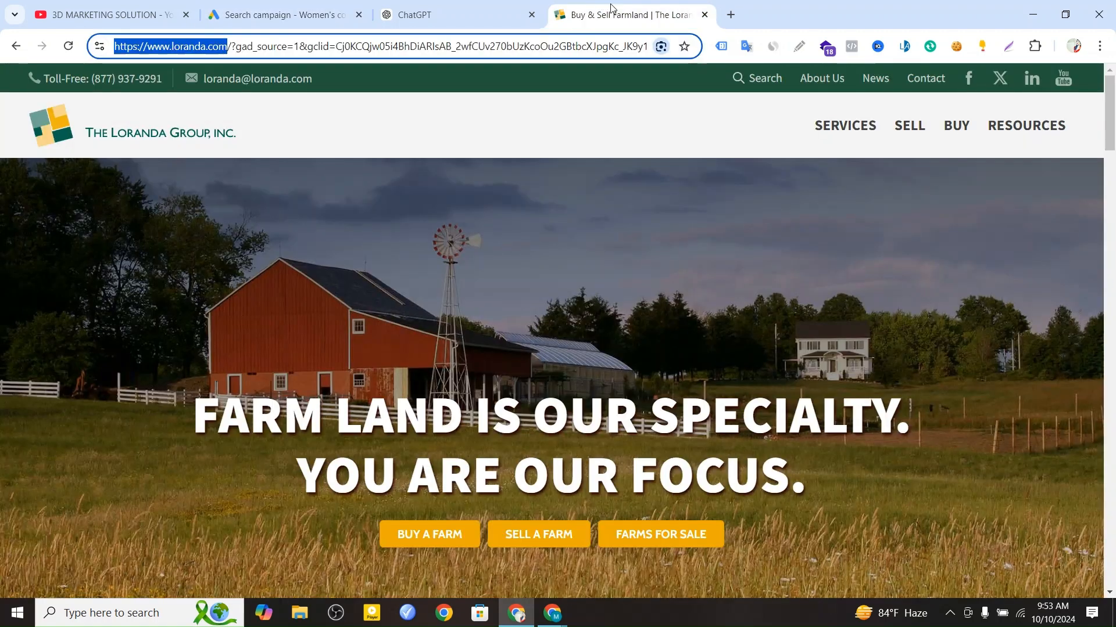
scroll(542, 222, down, 5)
scroll(542, 223, down, 20)
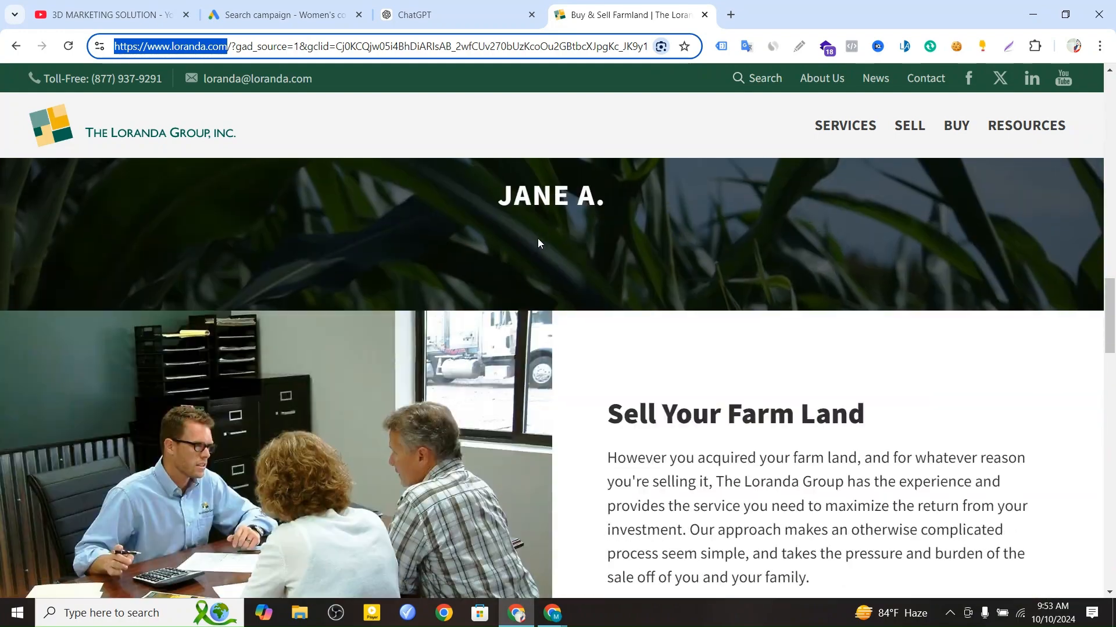
scroll(538, 242, down, 6)
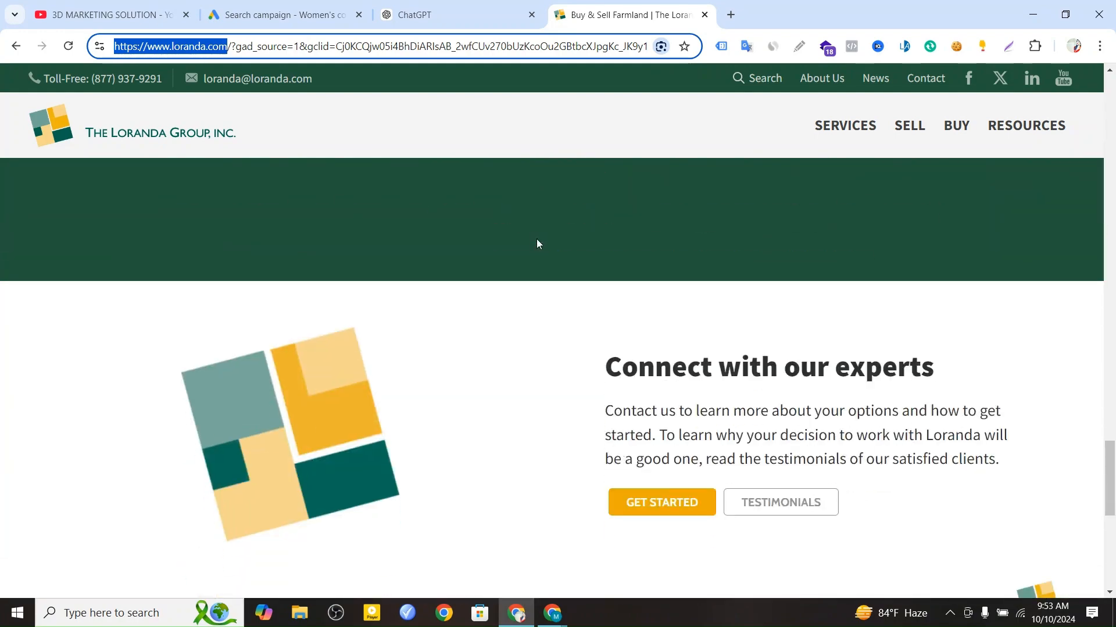
scroll(538, 243, down, 9)
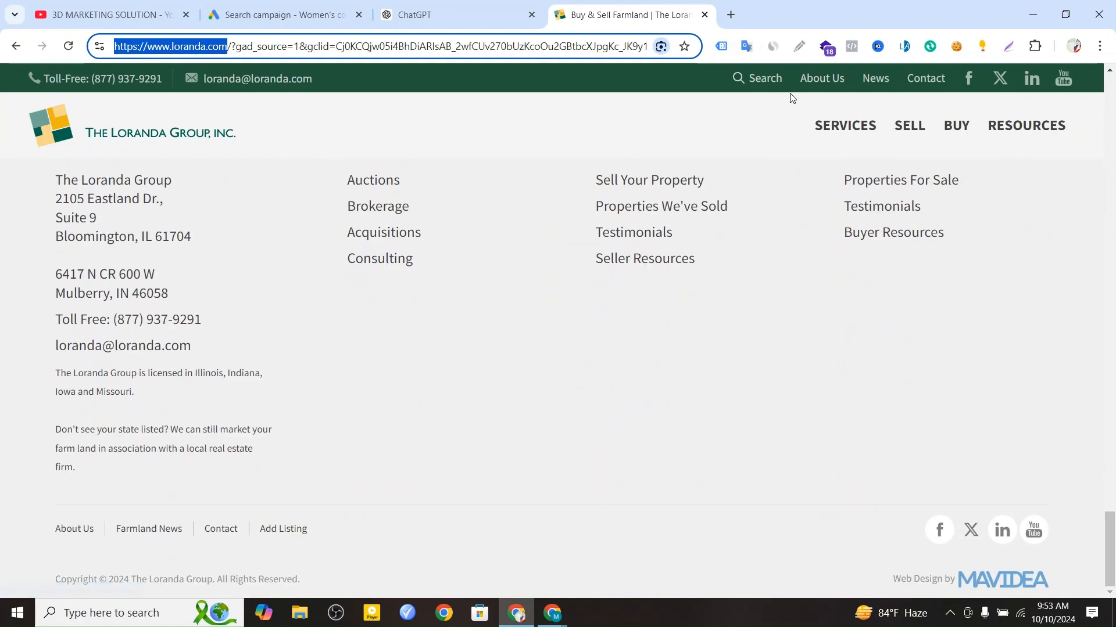
- Open the Loranda Group's About Us page and examine the company background, team, achievements and licensed states
click(822, 78)
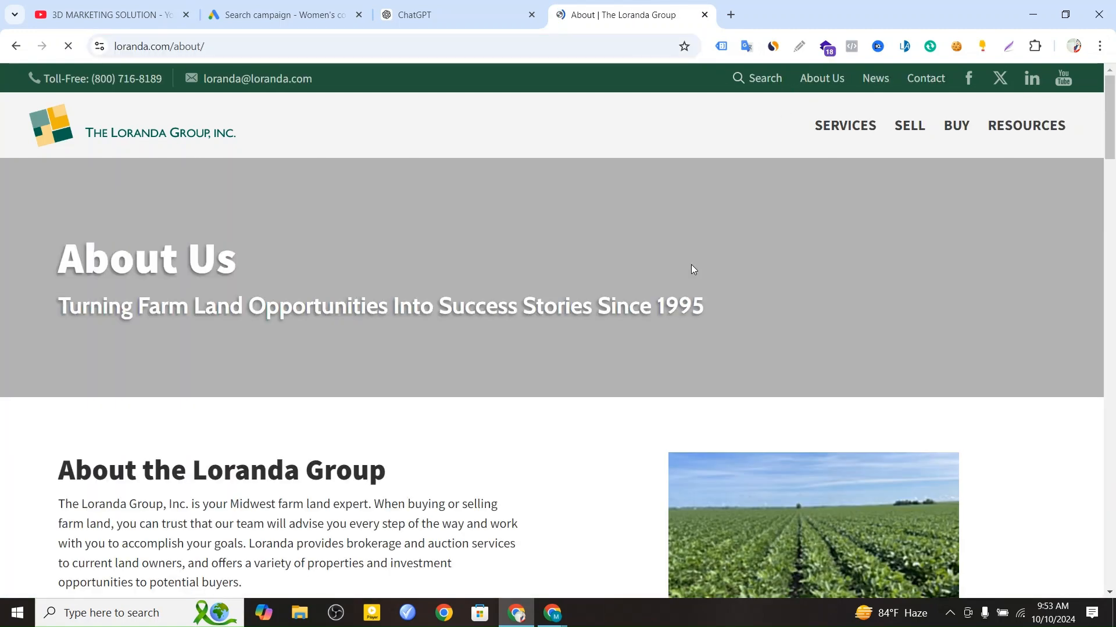
scroll(696, 269, down, 3)
scroll(311, 358, down, 15)
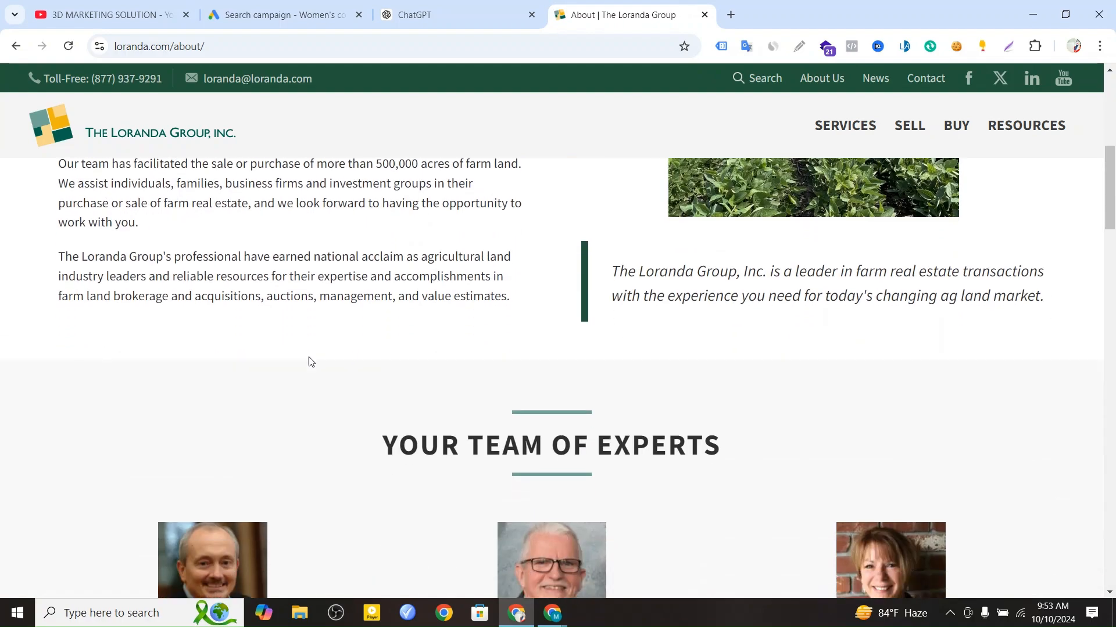
scroll(311, 349, down, 2)
scroll(315, 357, up, 2)
scroll(316, 357, down, 7)
scroll(319, 351, down, 10)
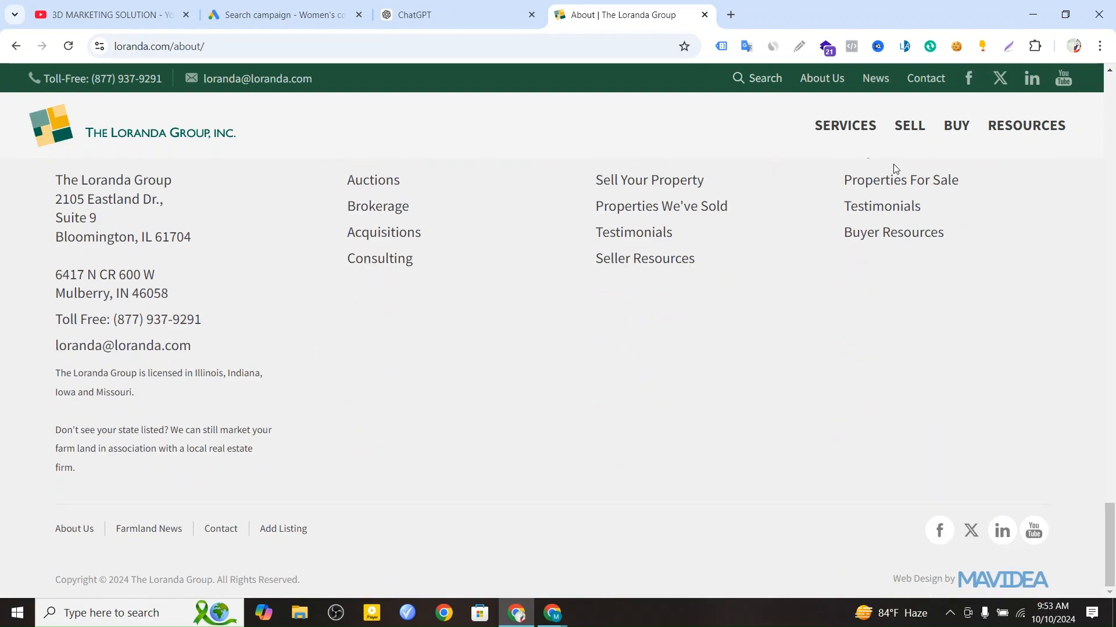
scroll(563, 199, up, 6)
scroll(564, 196, up, 8)
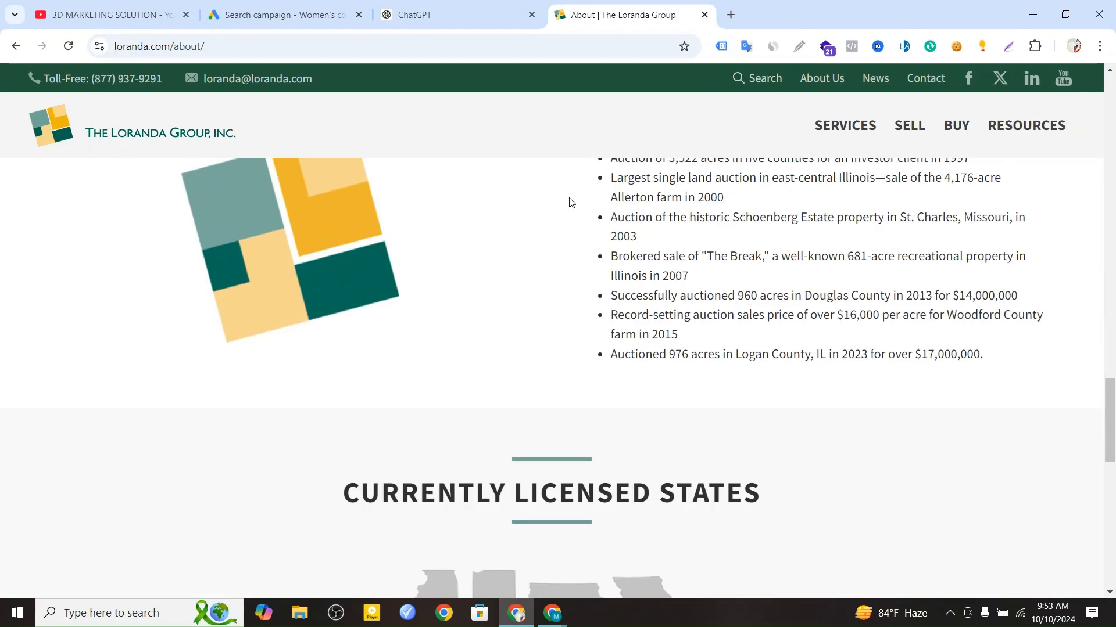
scroll(571, 194, up, 10)
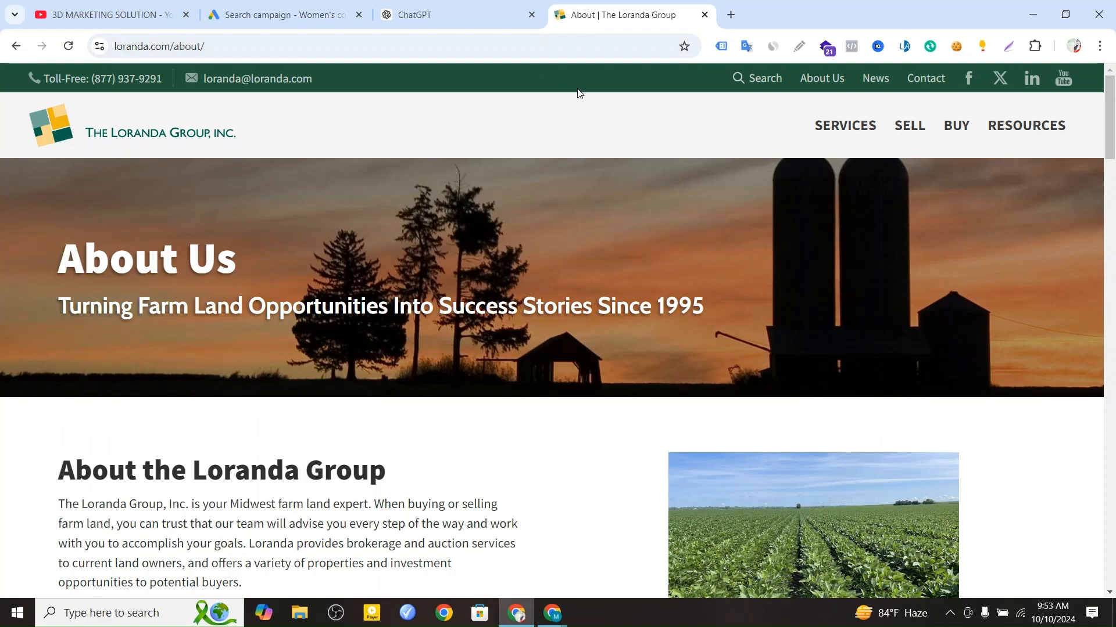
scroll(586, 97, down, 4)
scroll(587, 97, down, 6)
scroll(587, 97, up, 2)
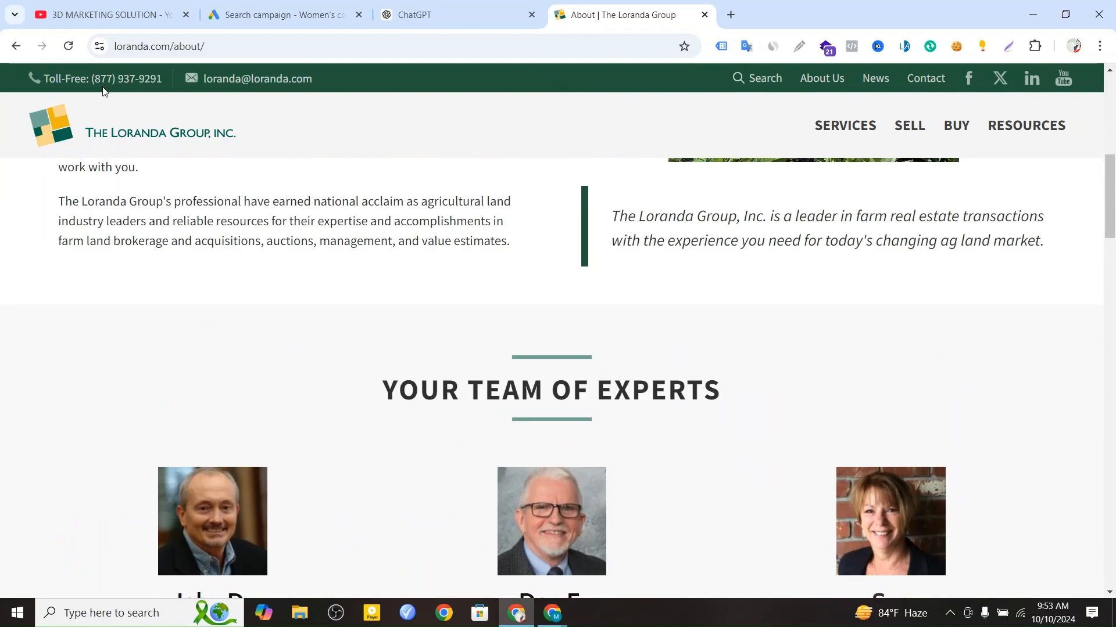
scroll(227, 220, up, 8)
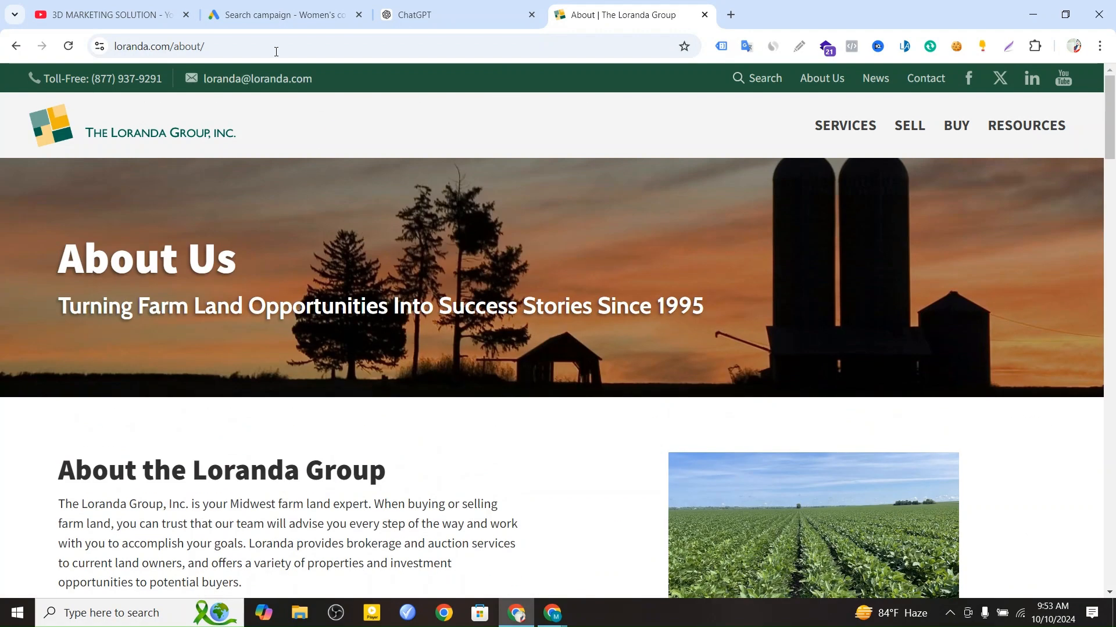
- Check the Final URL in the Google Ads draft against the Loranda Group website and its About Us text
click(239, 17)
drag(344, 304, 197, 319)
click(361, 303)
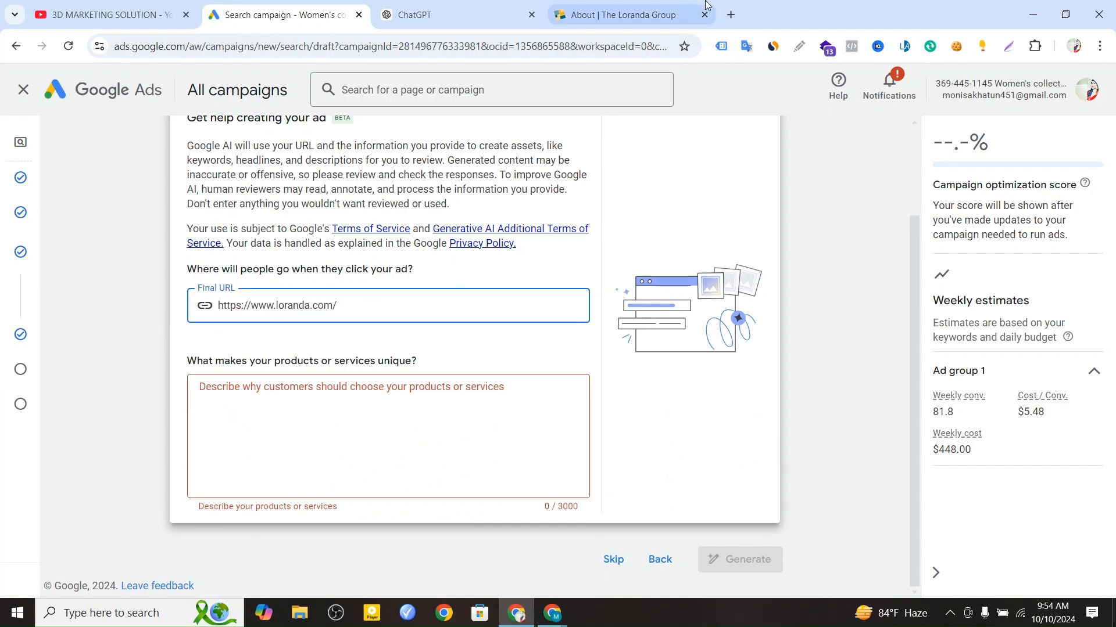
click(604, 18)
scroll(406, 230, down, 3)
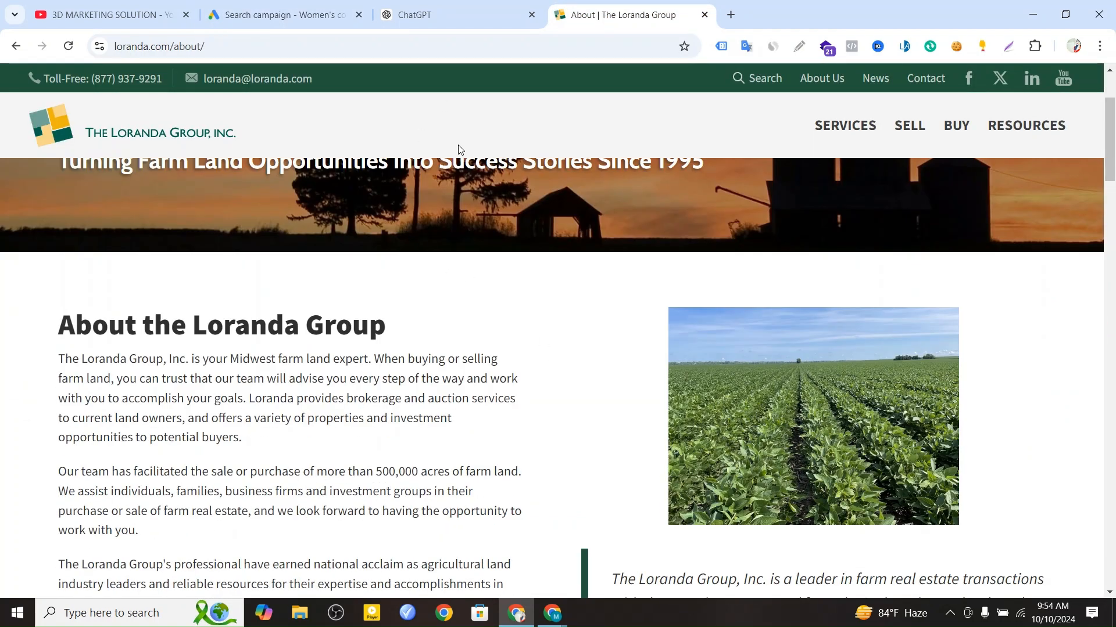
click(296, 28)
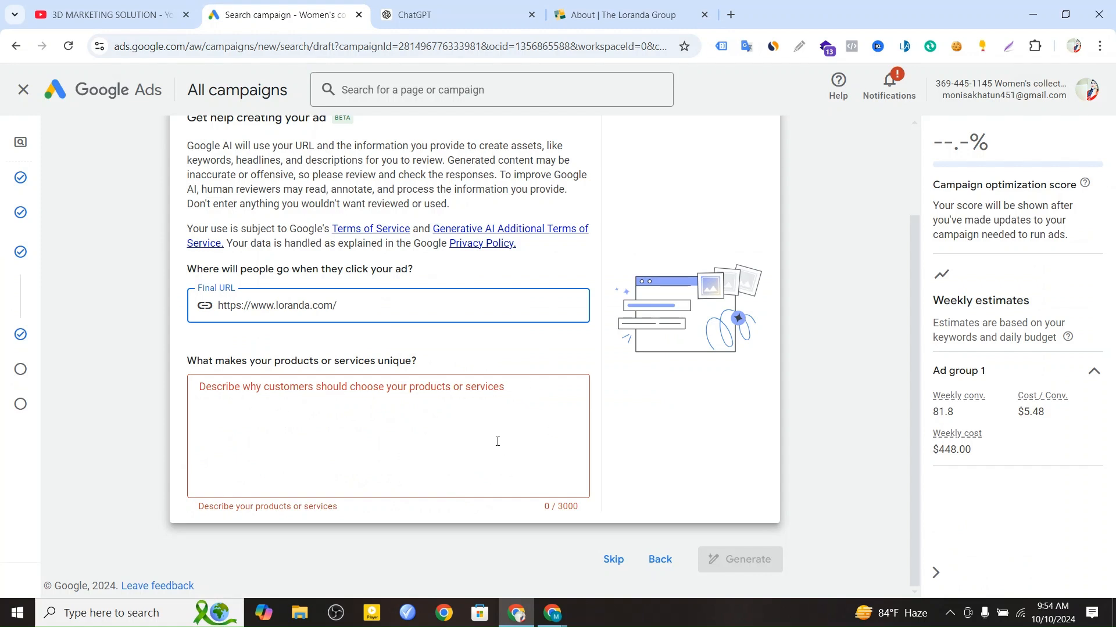
- Switch to ChatGPT and review the prompts and answers for the Loranda description on why customers should choose its products
click(439, 11)
scroll(472, 131, down, 1)
scroll(791, 247, down, 20)
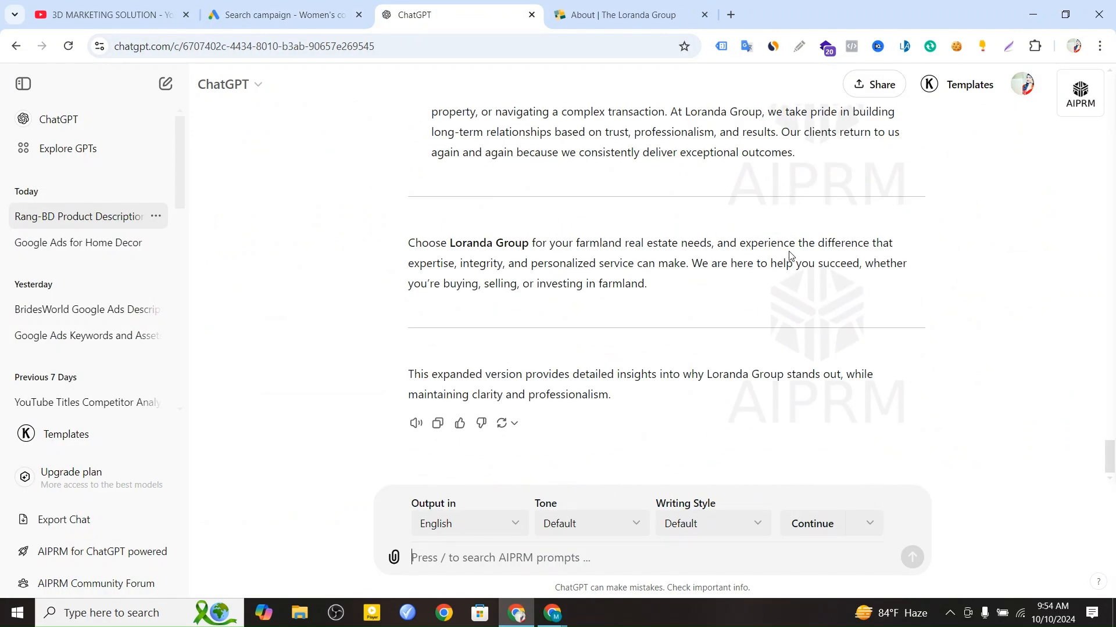
scroll(791, 247, up, 15)
scroll(787, 250, up, 10)
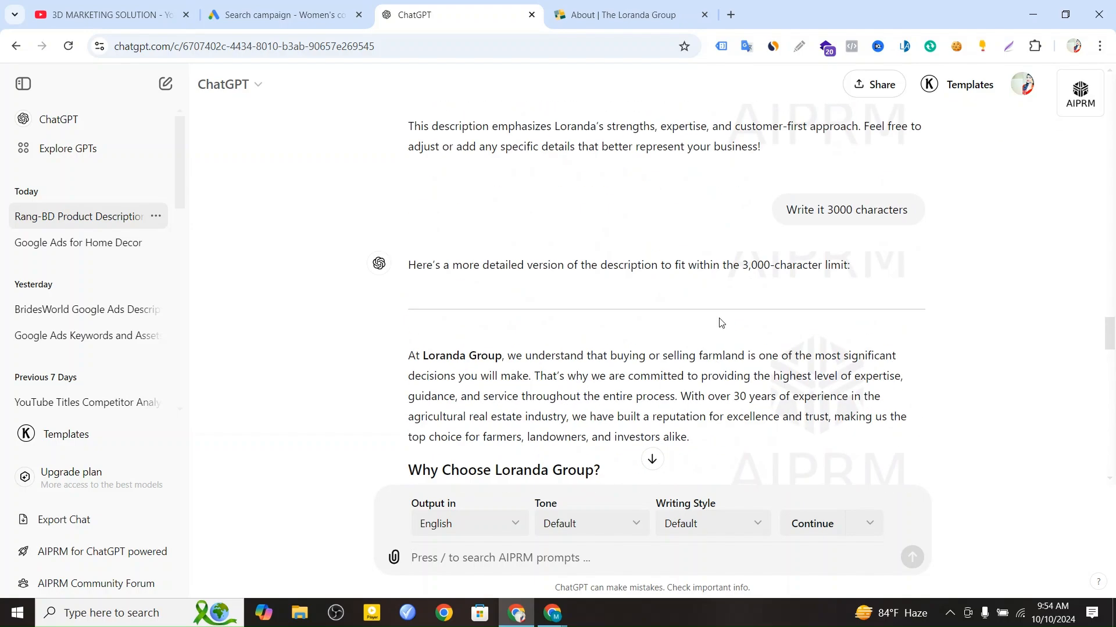
scroll(720, 324, up, 20)
scroll(717, 314, up, 6)
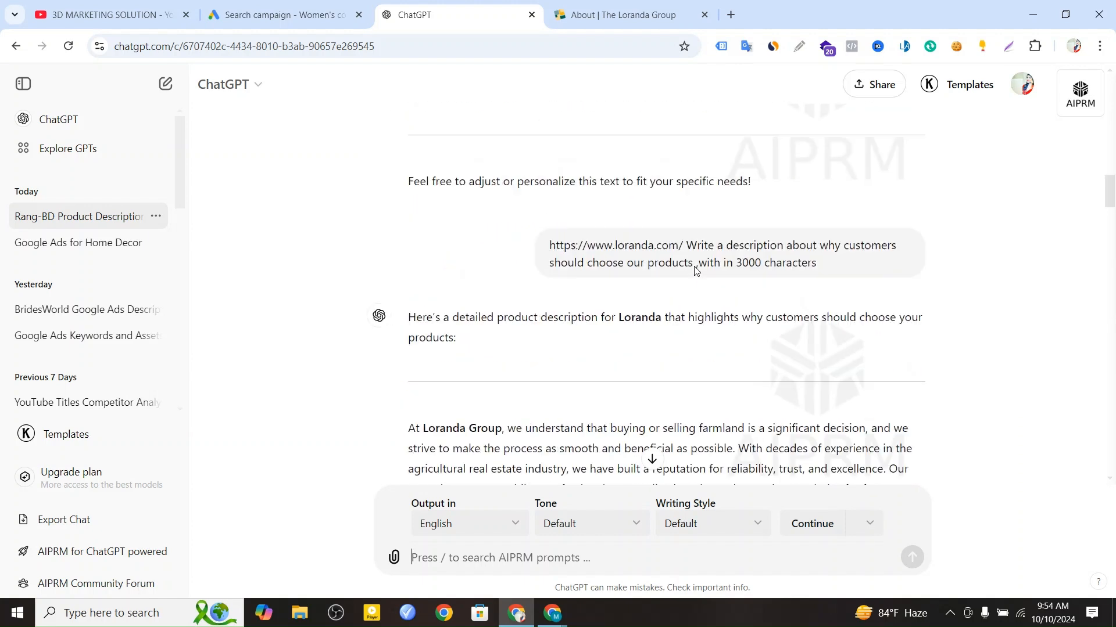
scroll(696, 270, up, 2)
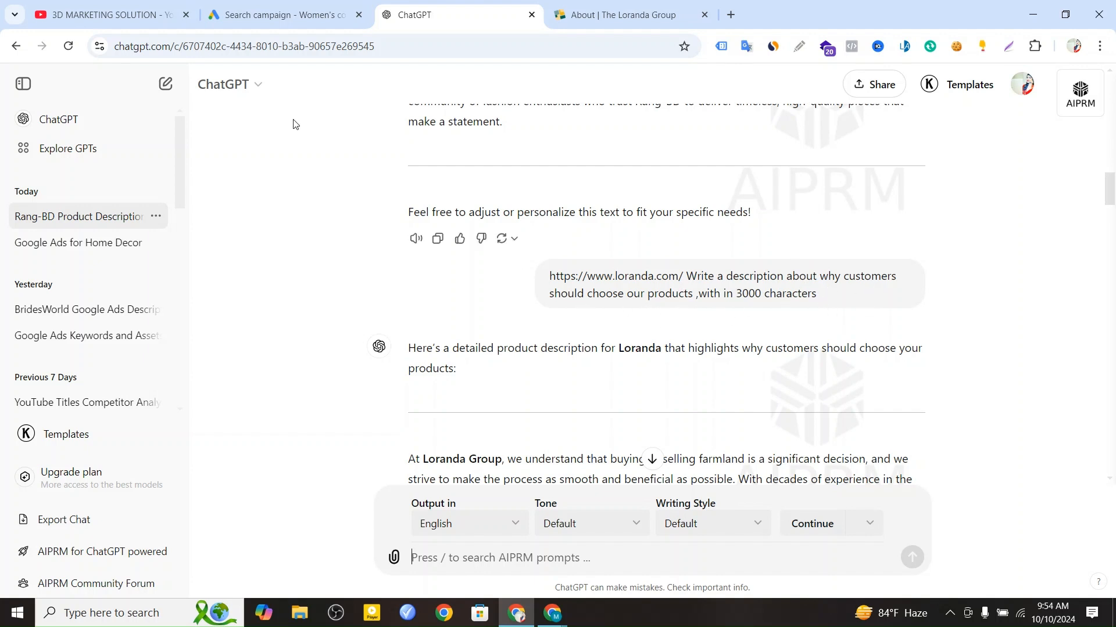
- Copy the expanded Loranda Group description from the ChatGPT answer to "Write it 3000 characters", through its closing paragraph
click(279, 15)
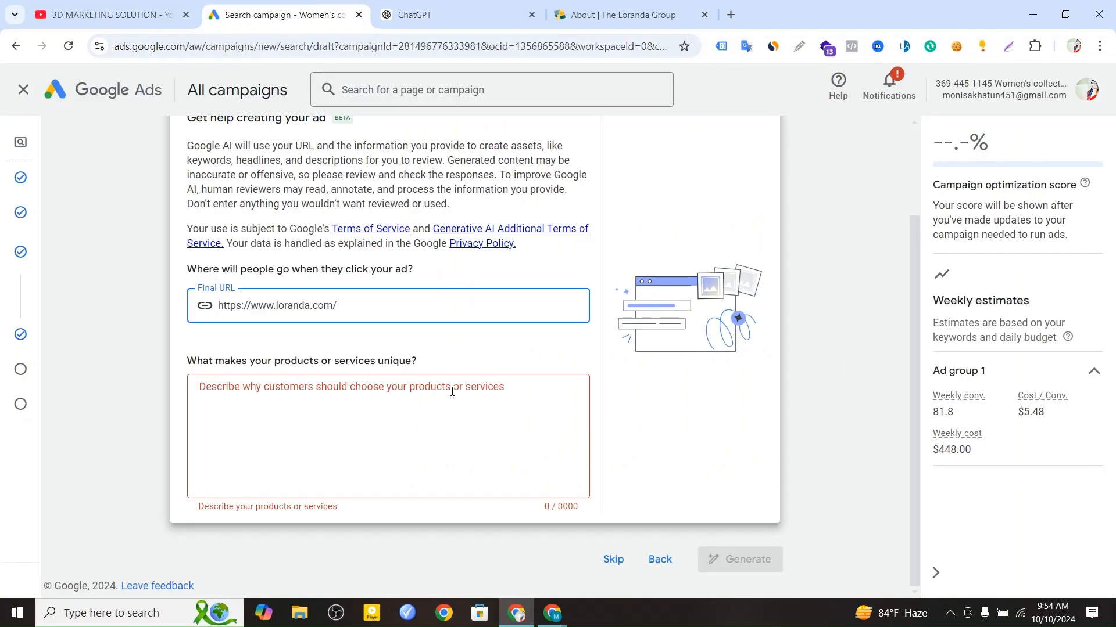
click(434, 11)
scroll(560, 296, down, 20)
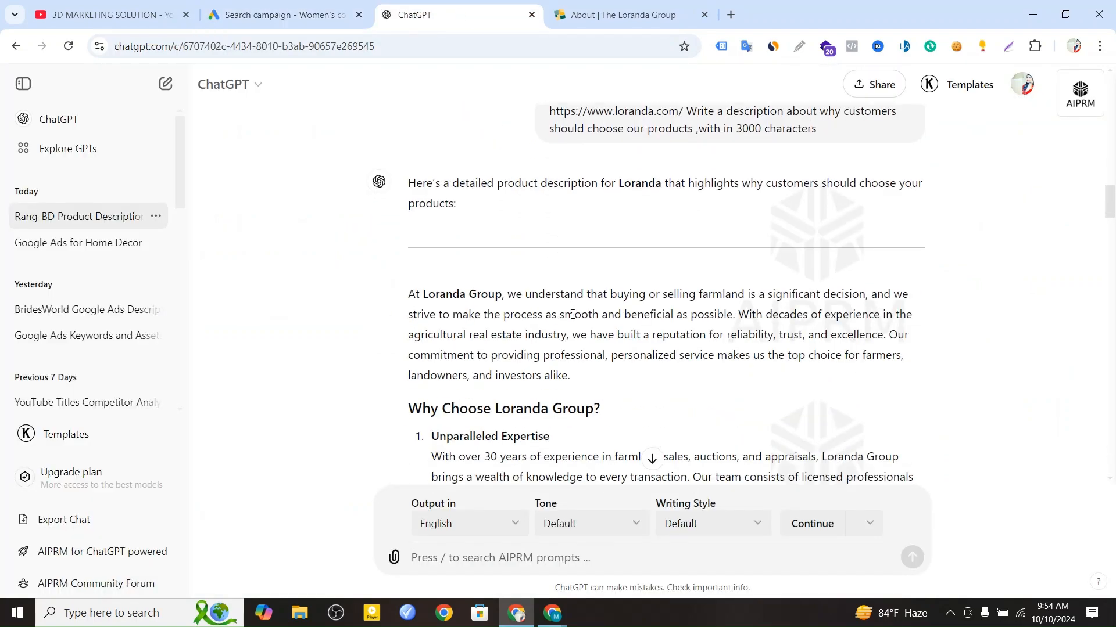
scroll(574, 296, down, 20)
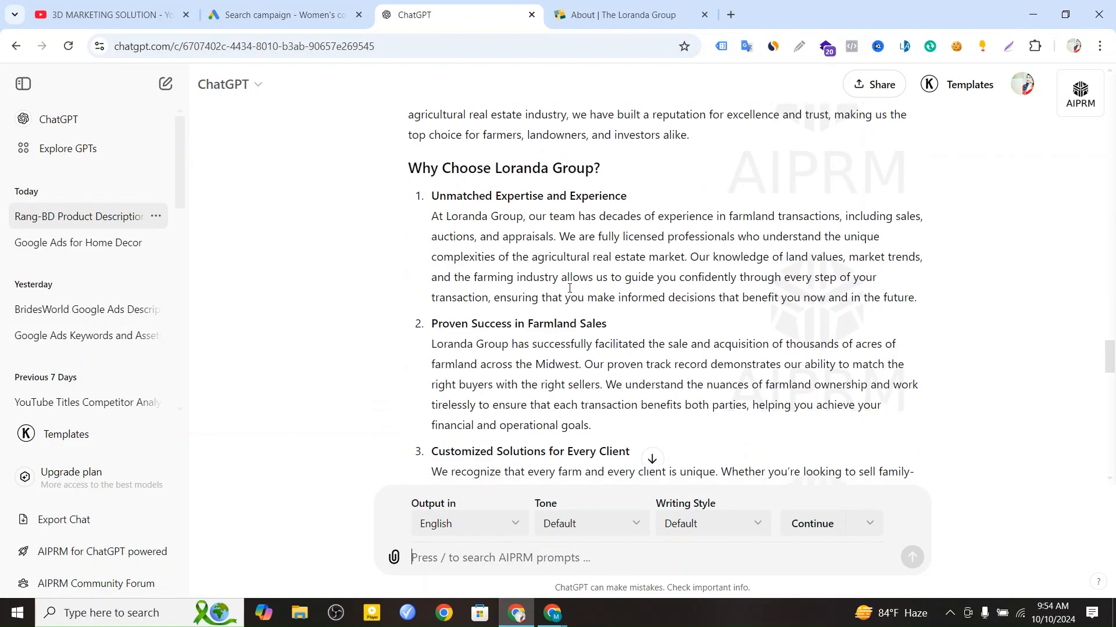
scroll(569, 292, down, 6)
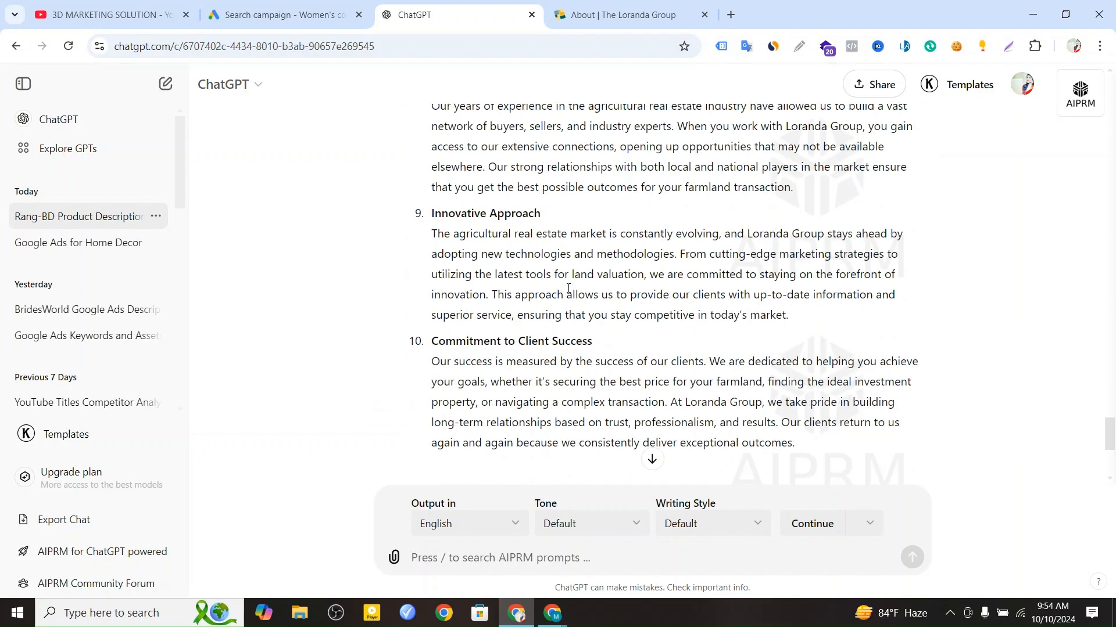
scroll(566, 321, up, 20)
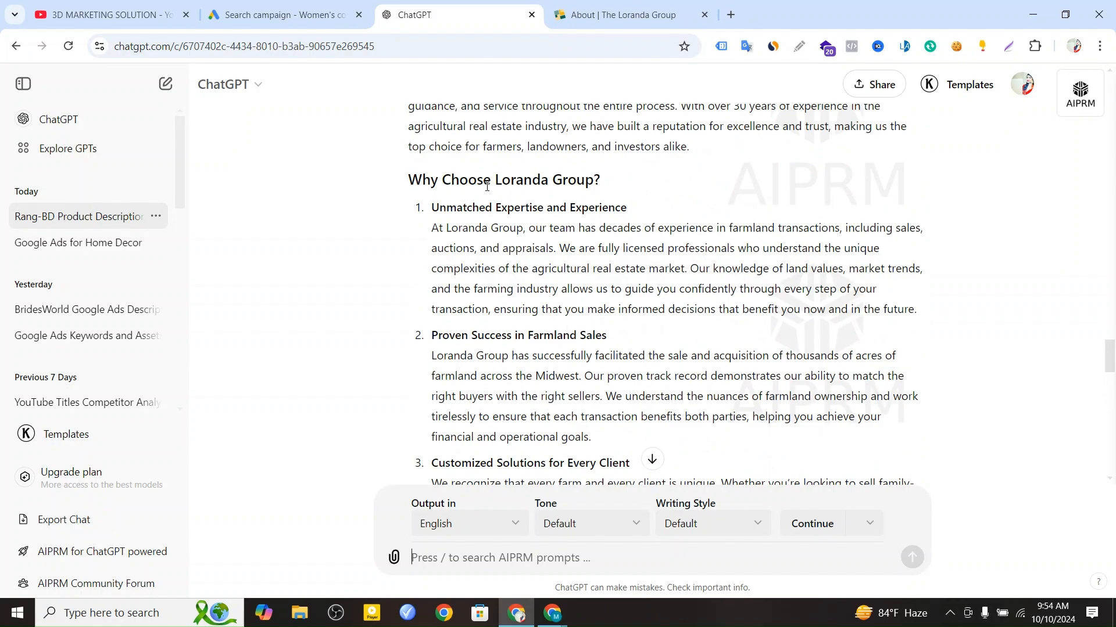
scroll(488, 181, up, 3)
drag(409, 211, 699, 301)
right_click(613, 249)
click(658, 265)
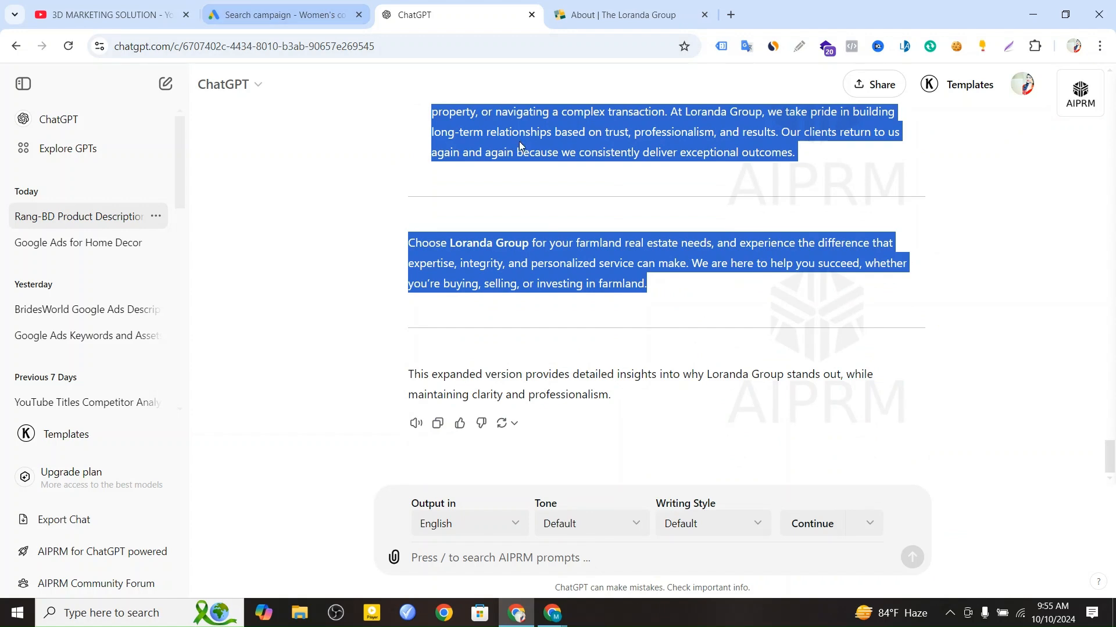
- Switch back to the Google Ads draft and paste the copied Loranda Group description into the field on what makes the products or services unique
scroll(520, 139, up, 3)
click(633, 14)
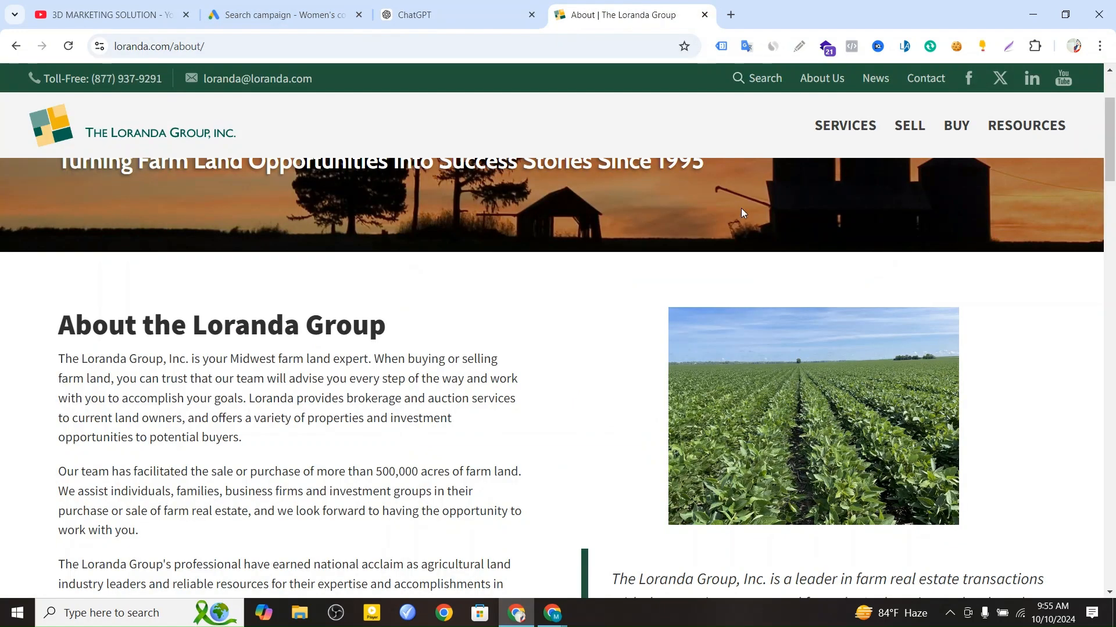
click(447, 16)
click(308, 14)
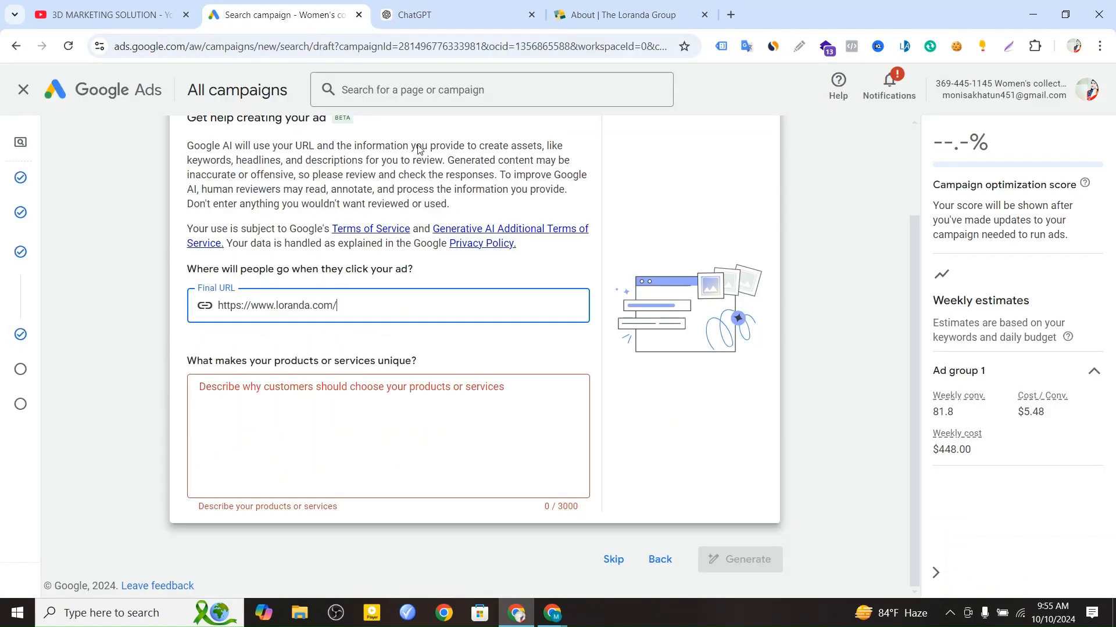
right_click(219, 388)
click(343, 167)
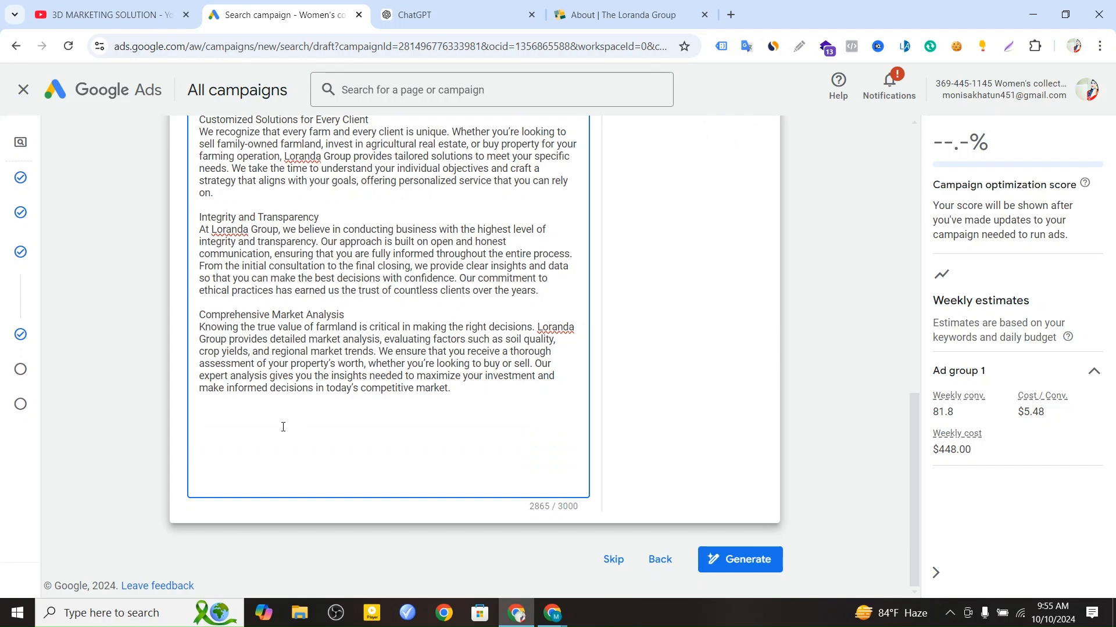
- Check the Final URL and the pasted description in the keyword and asset generation form, and generate the ad's keywords and assets
scroll(300, 439, up, 12)
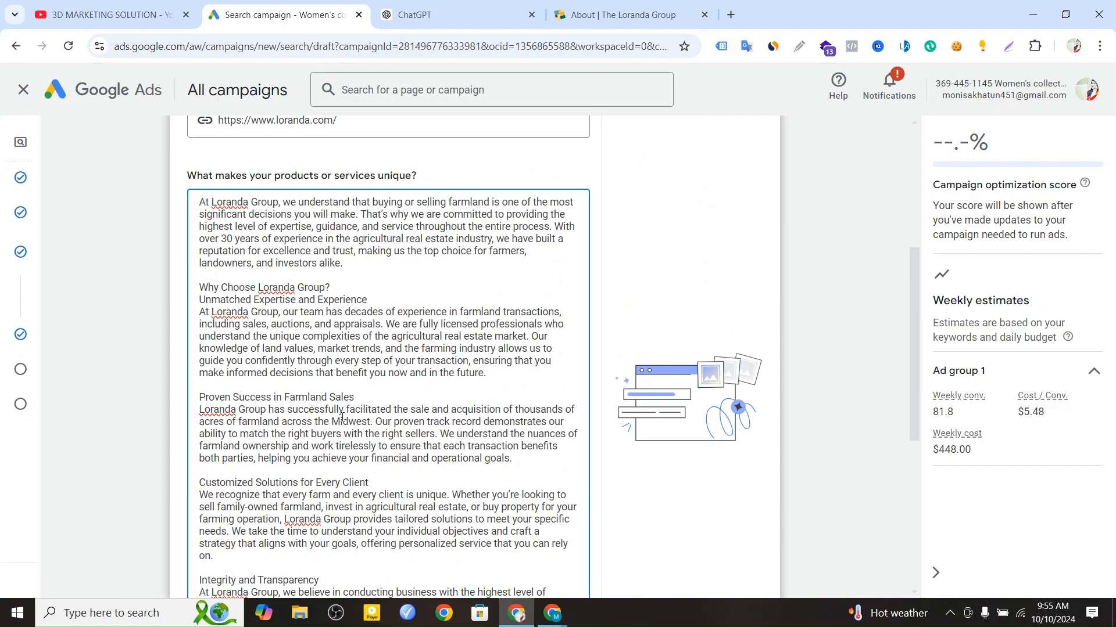
scroll(351, 400, down, 3)
scroll(350, 401, up, 3)
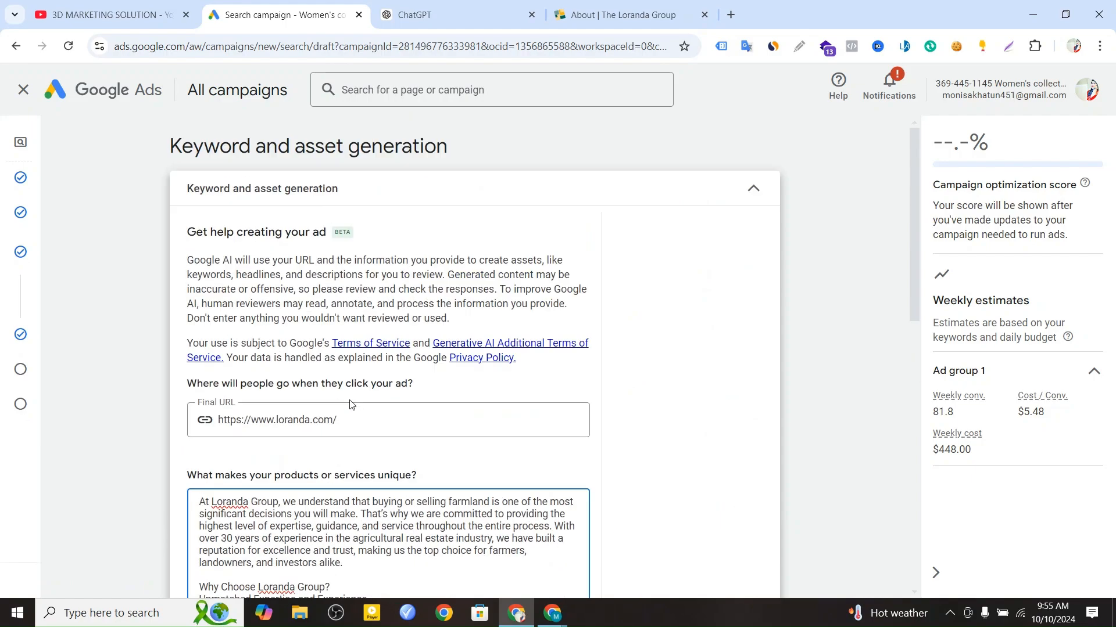
scroll(350, 405, down, 8)
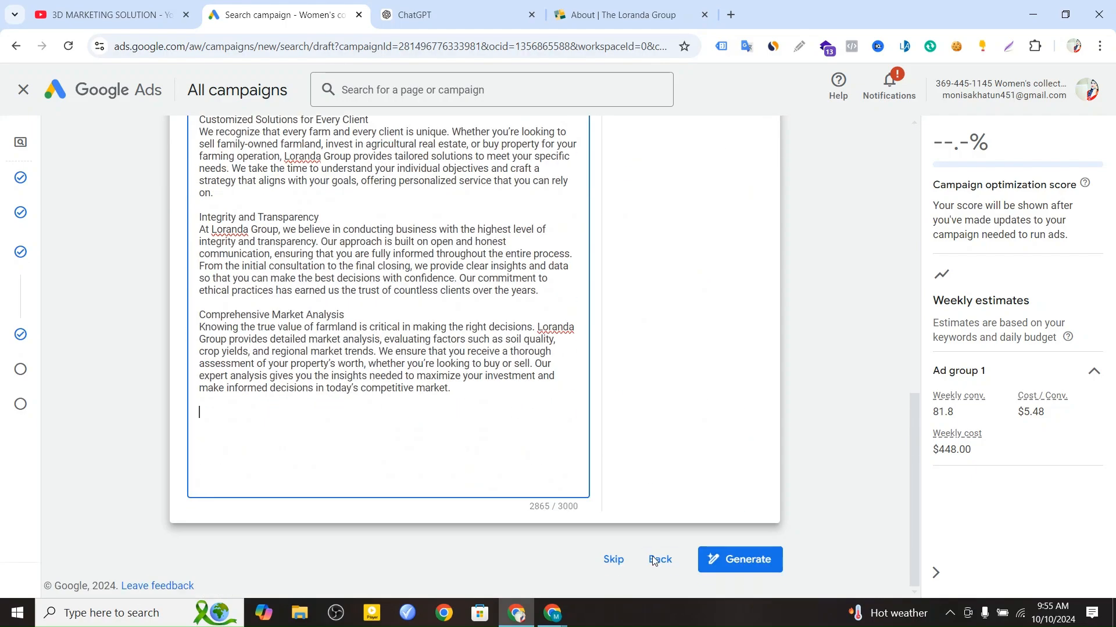
scroll(486, 318, up, 10)
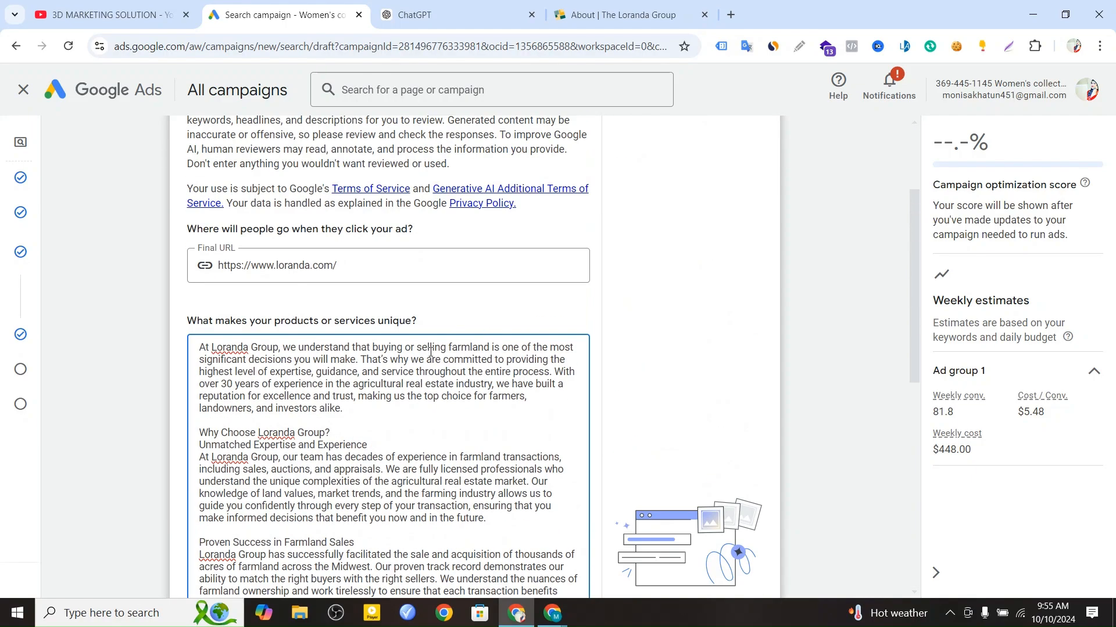
scroll(428, 348, down, 10)
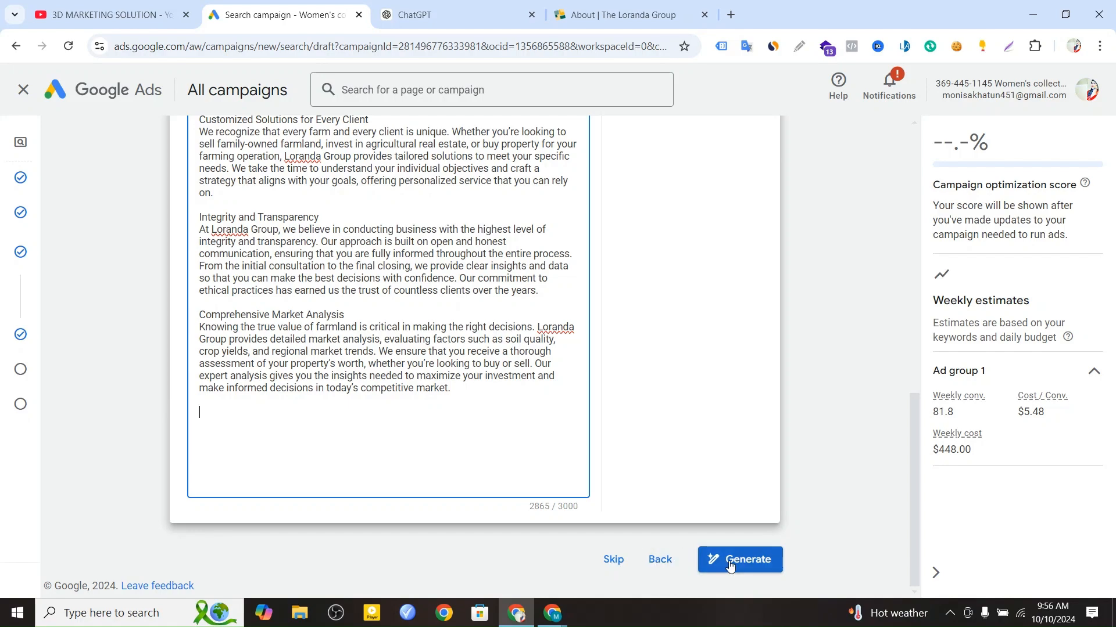
scroll(353, 243, up, 10)
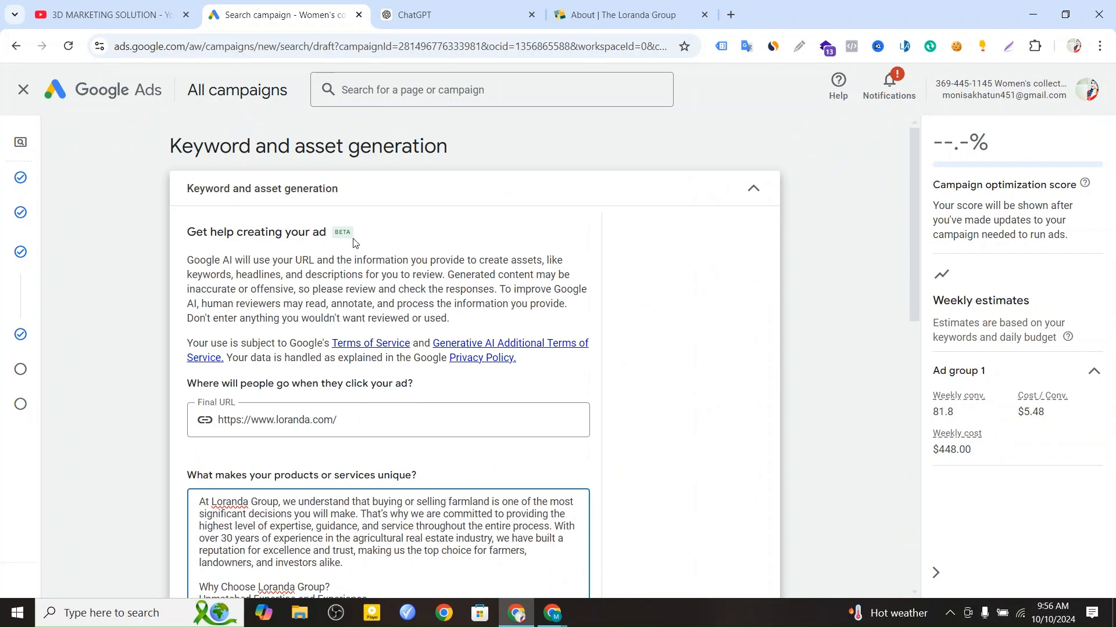
scroll(354, 243, down, 10)
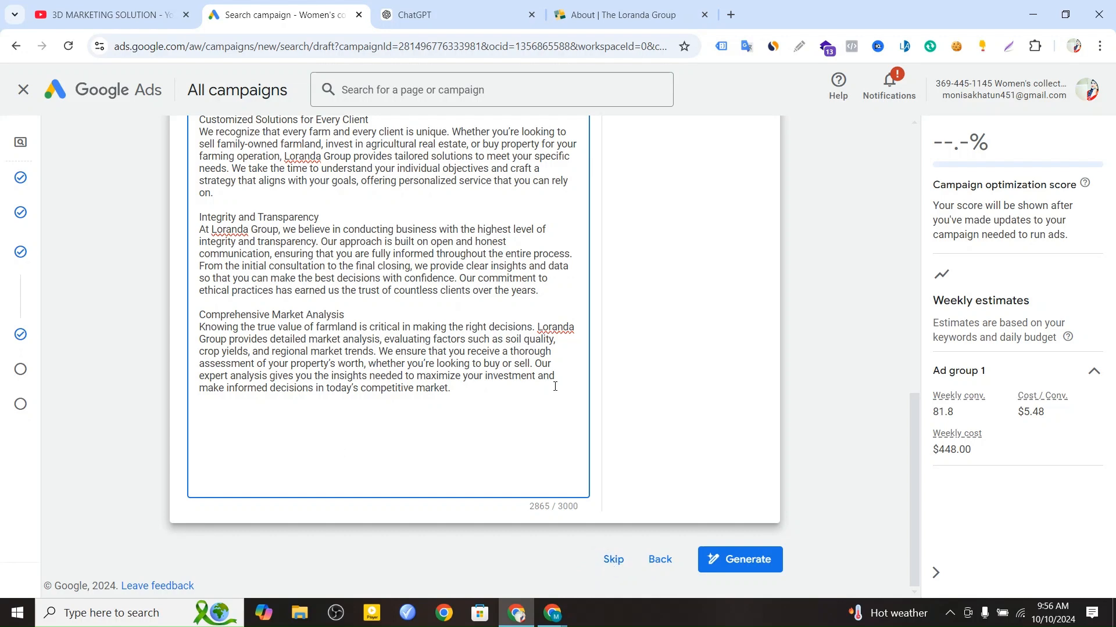
click(750, 560)
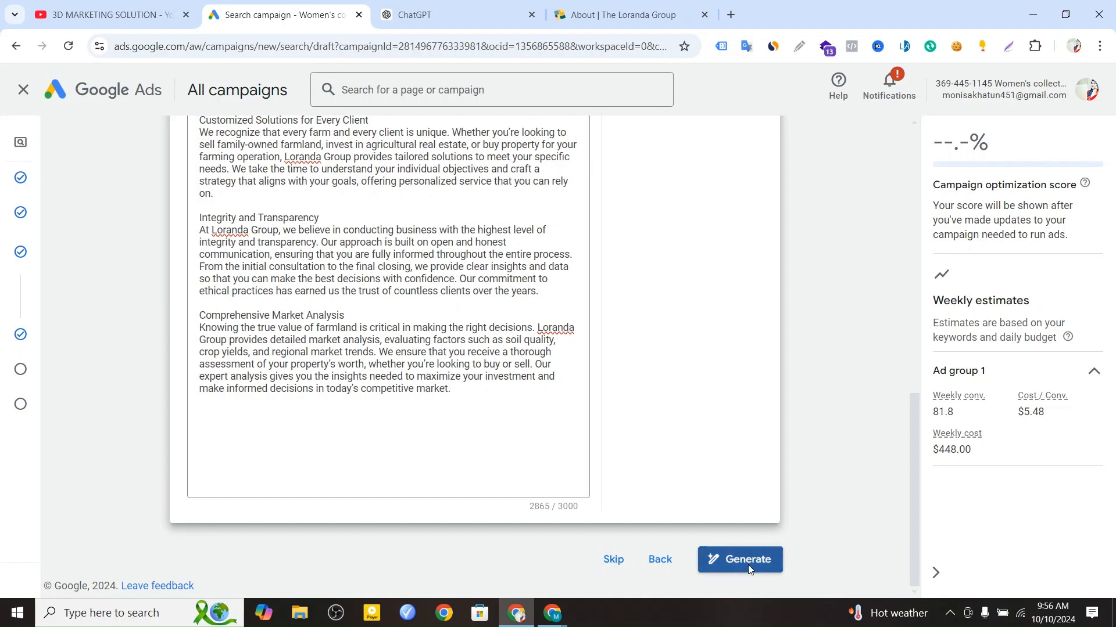
key(Return)
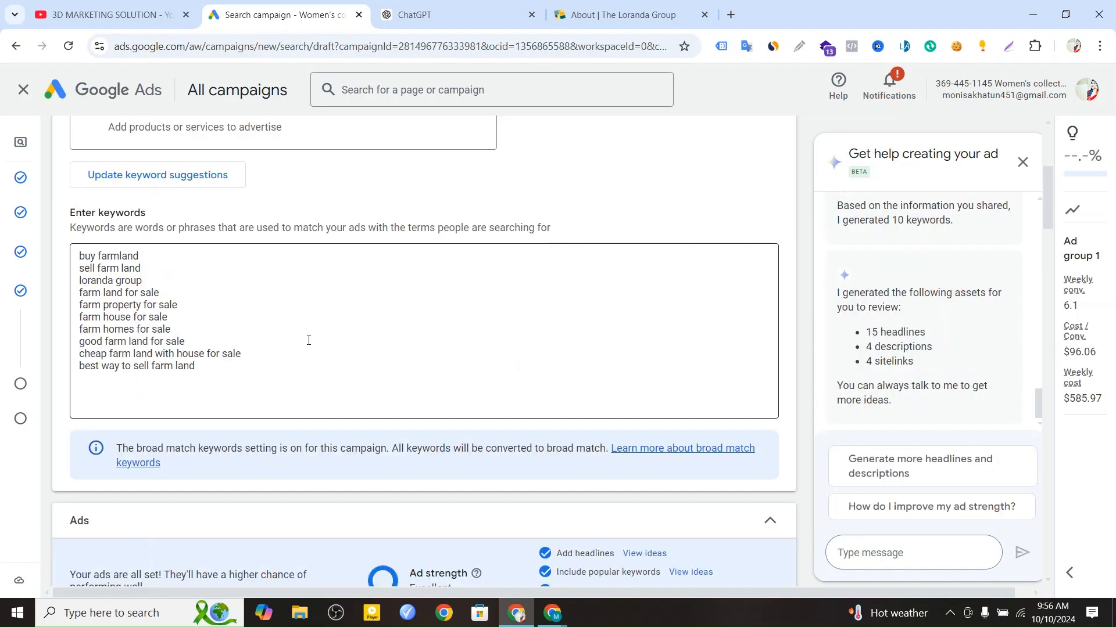
- Look through the generated ad's final URL, preview, headlines, descriptions and sitelinks, and return to the keyword list
scroll(309, 341, down, 6)
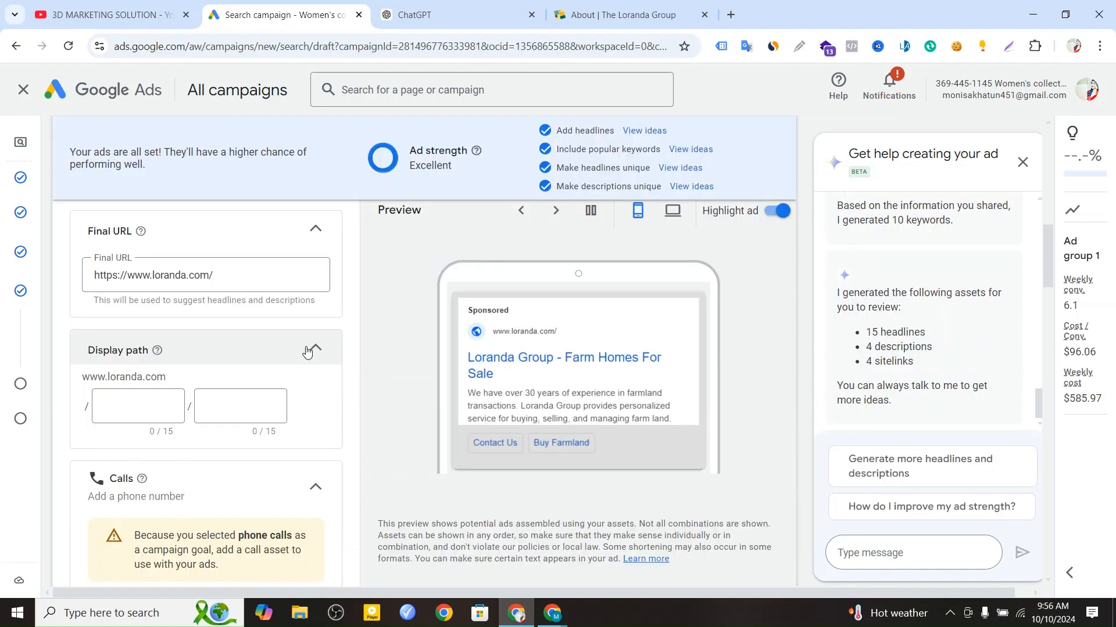
scroll(181, 409, down, 1)
scroll(181, 409, down, 20)
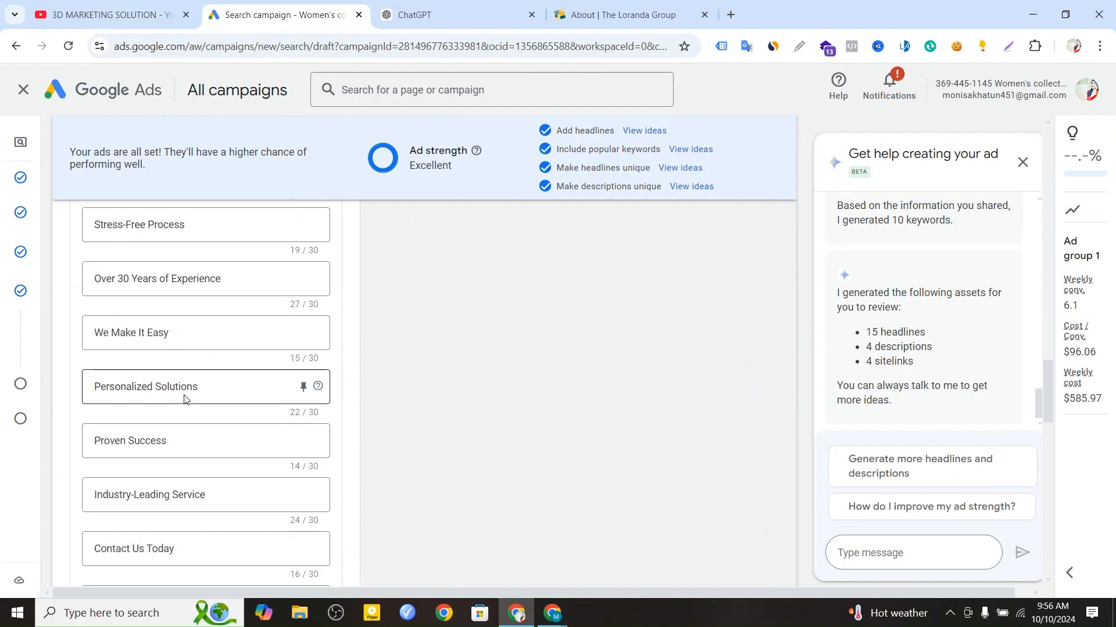
scroll(186, 400, down, 5)
scroll(187, 394, up, 15)
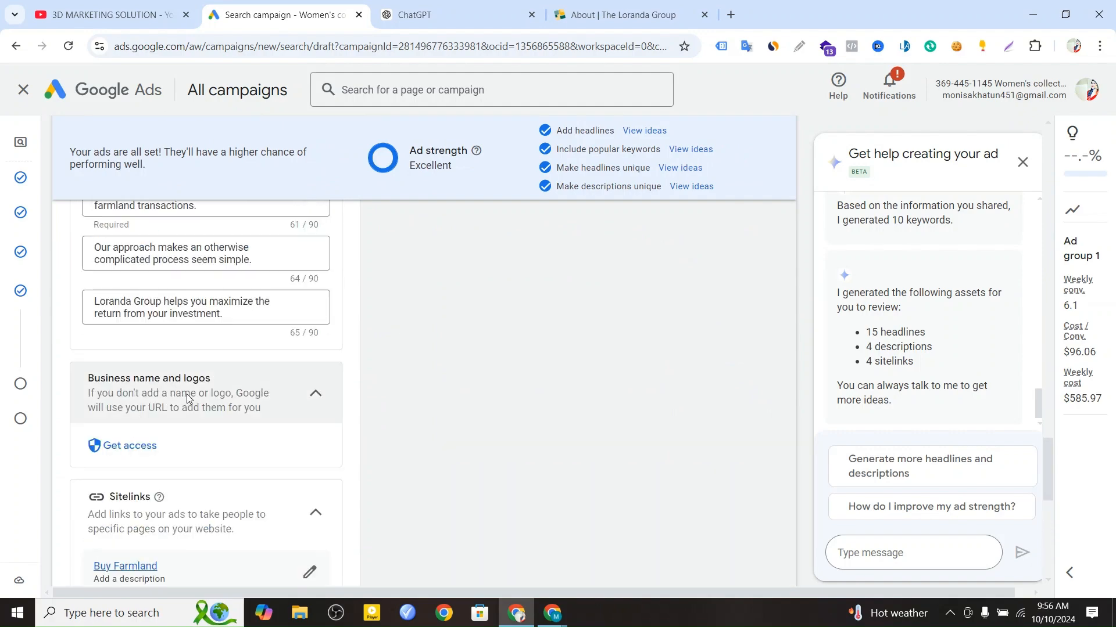
scroll(191, 388, up, 15)
scroll(221, 402, down, 1)
- Examine the generated keyword list, from "buy farmland" to "best way to sell farm land", against the Loranda Group's About page
drag(224, 373, 82, 252)
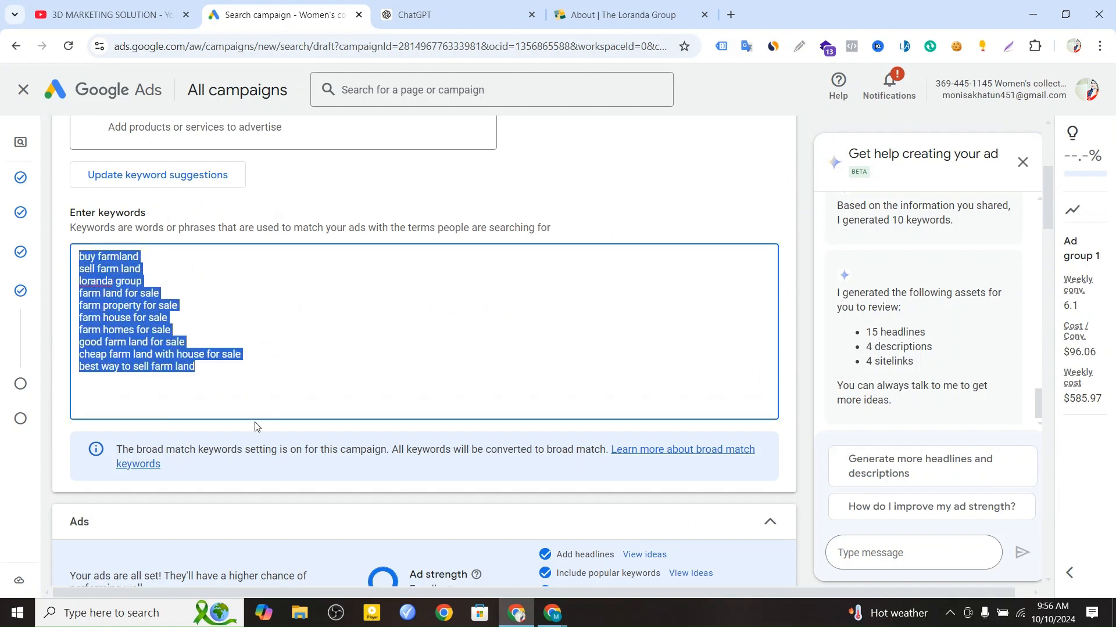
click(228, 376)
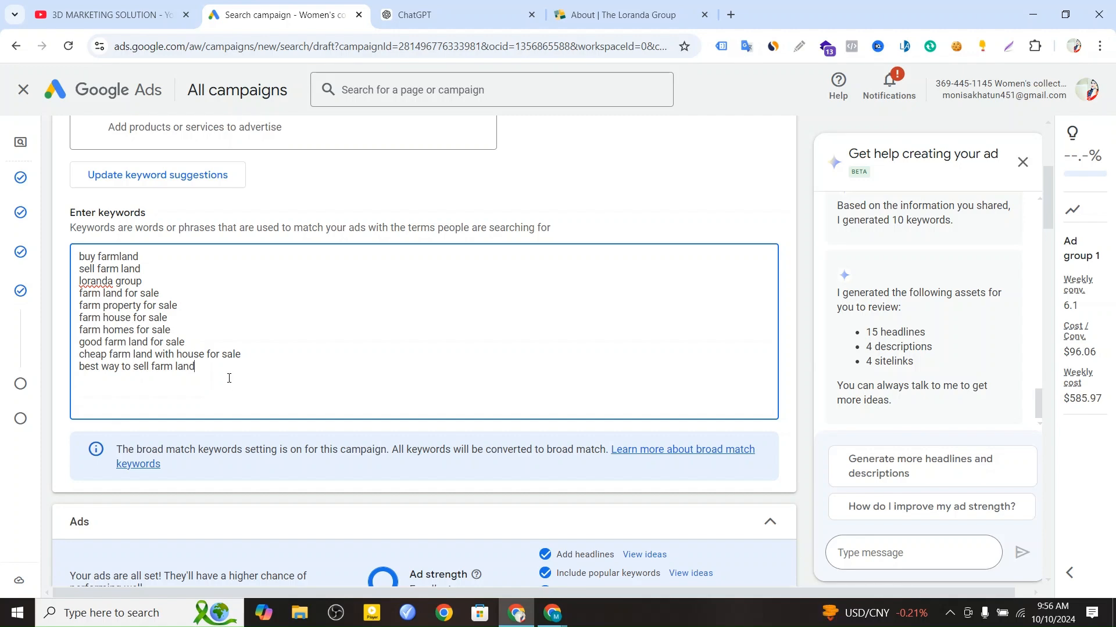
drag(235, 371, 80, 255)
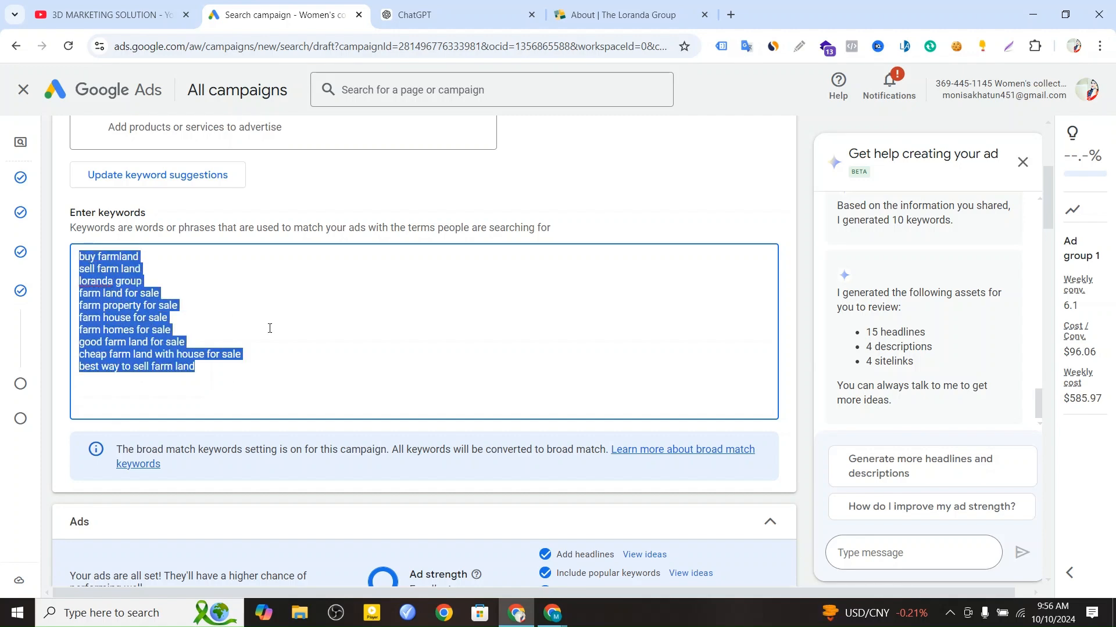
scroll(312, 323, down, 2)
scroll(302, 244, up, 5)
click(622, 15)
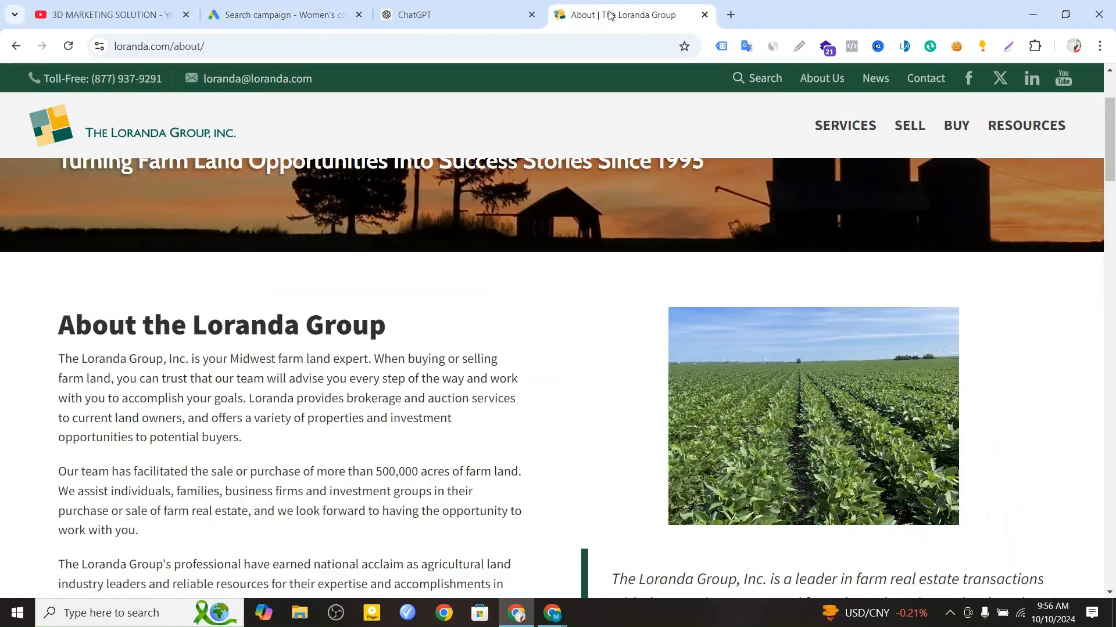
scroll(378, 488, down, 3)
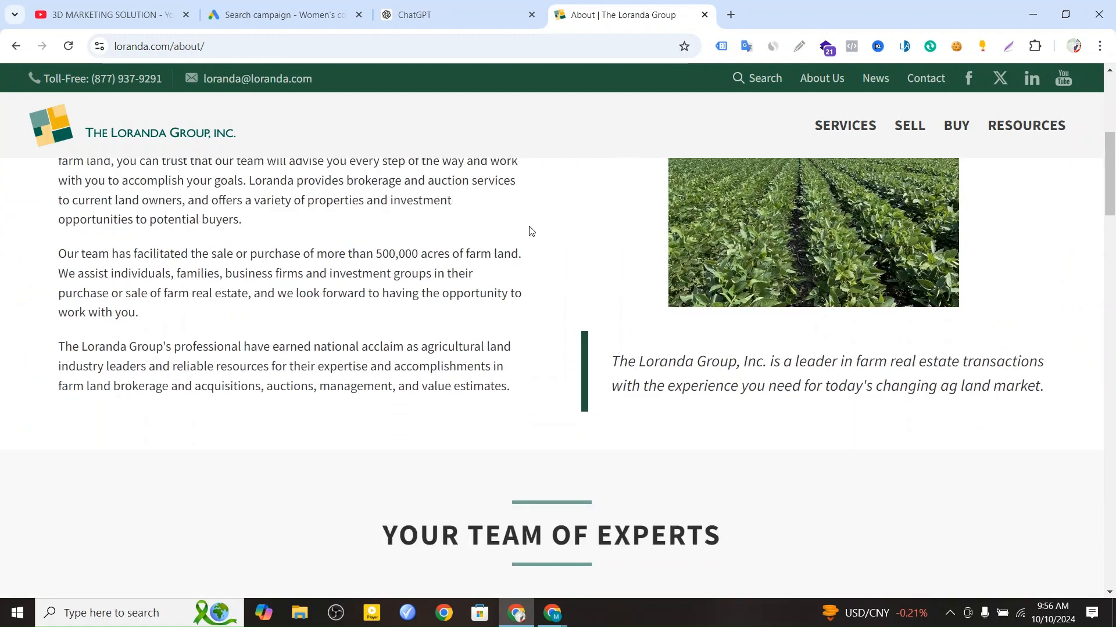
click(273, 14)
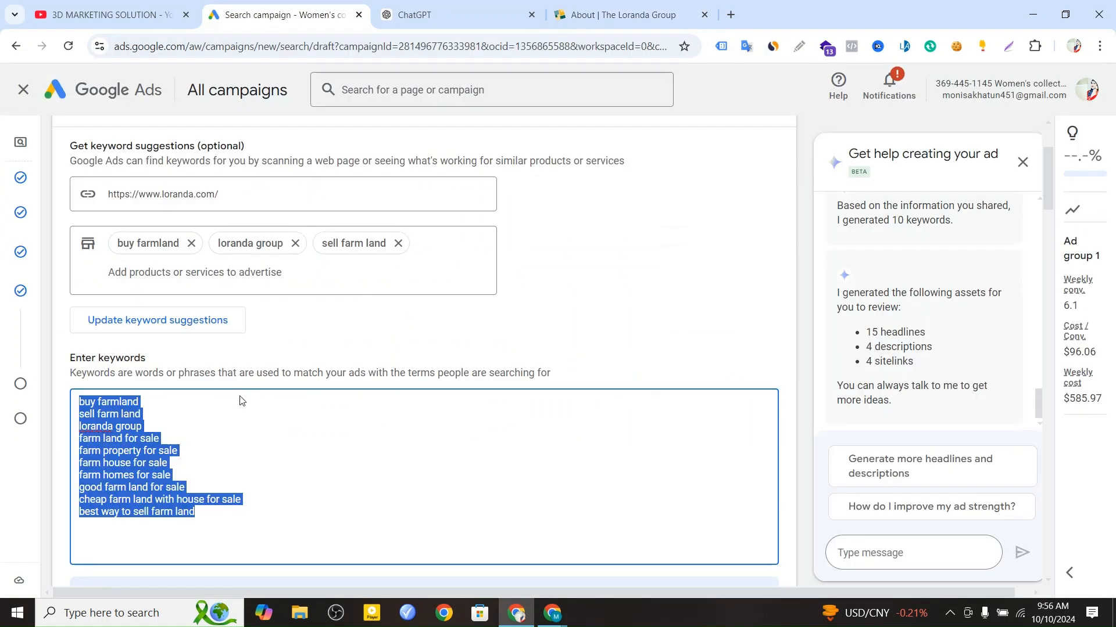
click(211, 513)
scroll(401, 527, down, 1)
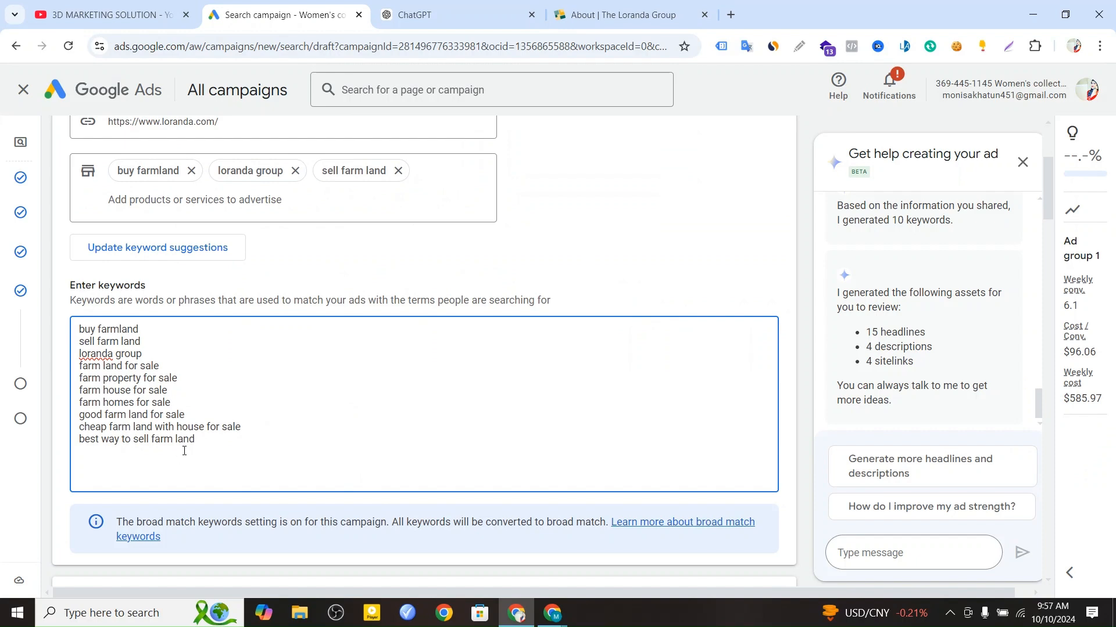
drag(221, 450, 74, 328)
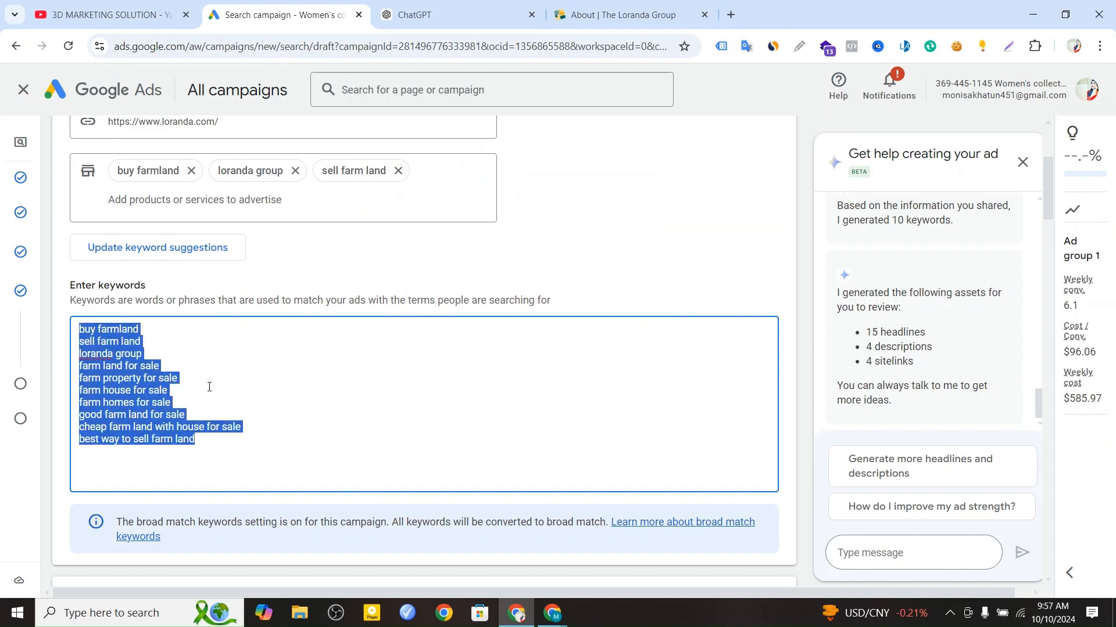
click(323, 429)
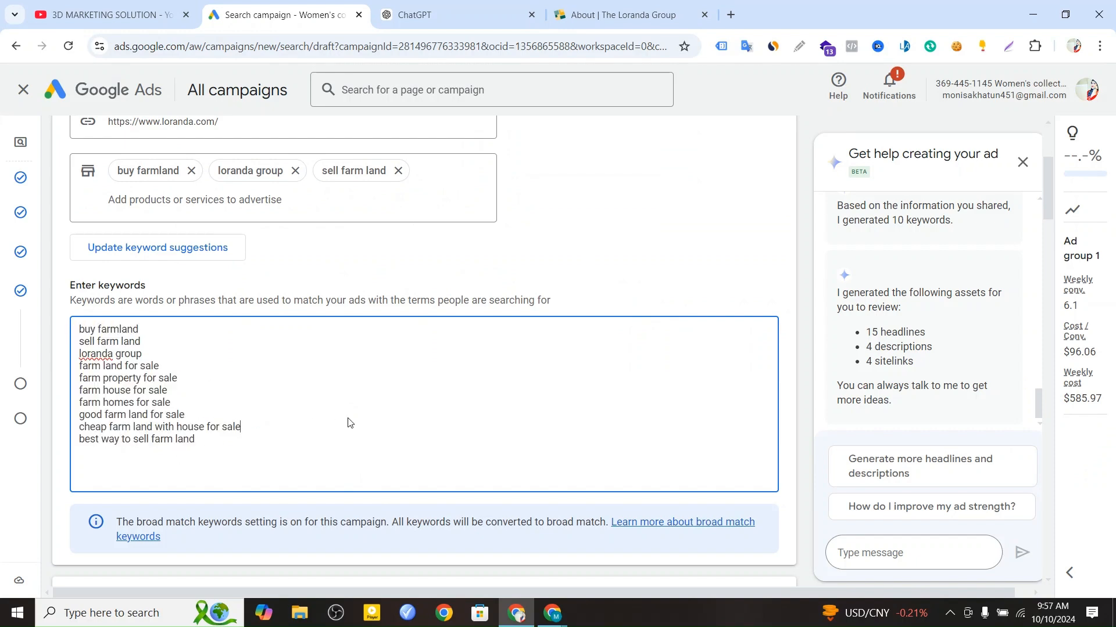
- Review the generated headlines one by one, starting with "Loranda Group Farmland" and "Good Farm Land For Sale"
scroll(348, 418, down, 15)
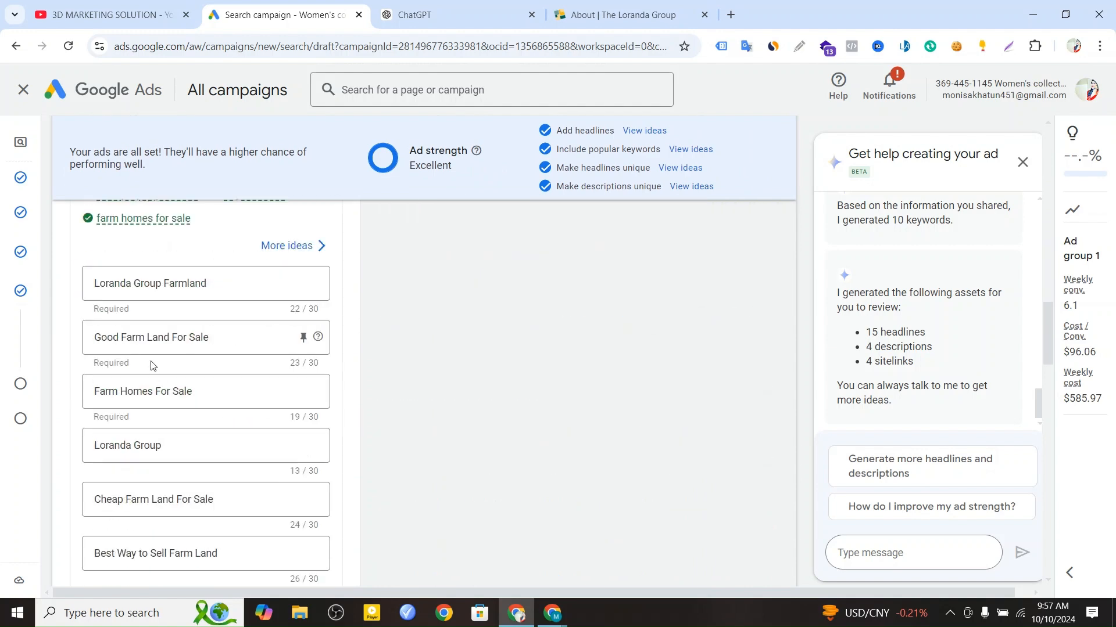
triple_click(212, 284)
triple_click(235, 340)
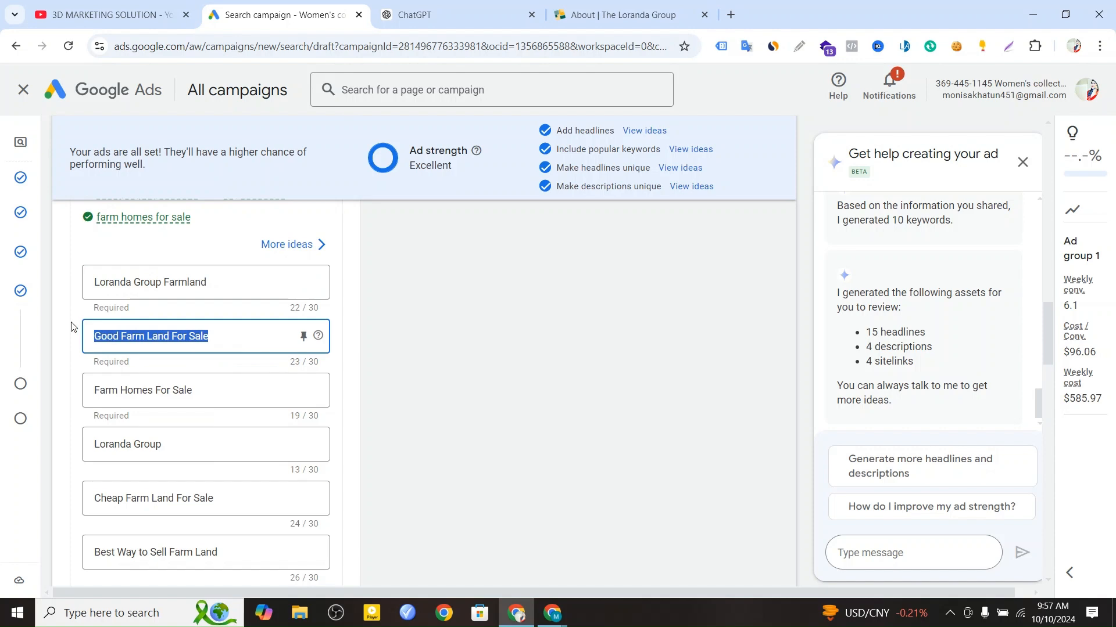
scroll(221, 390, down, 3)
scroll(239, 361, down, 1)
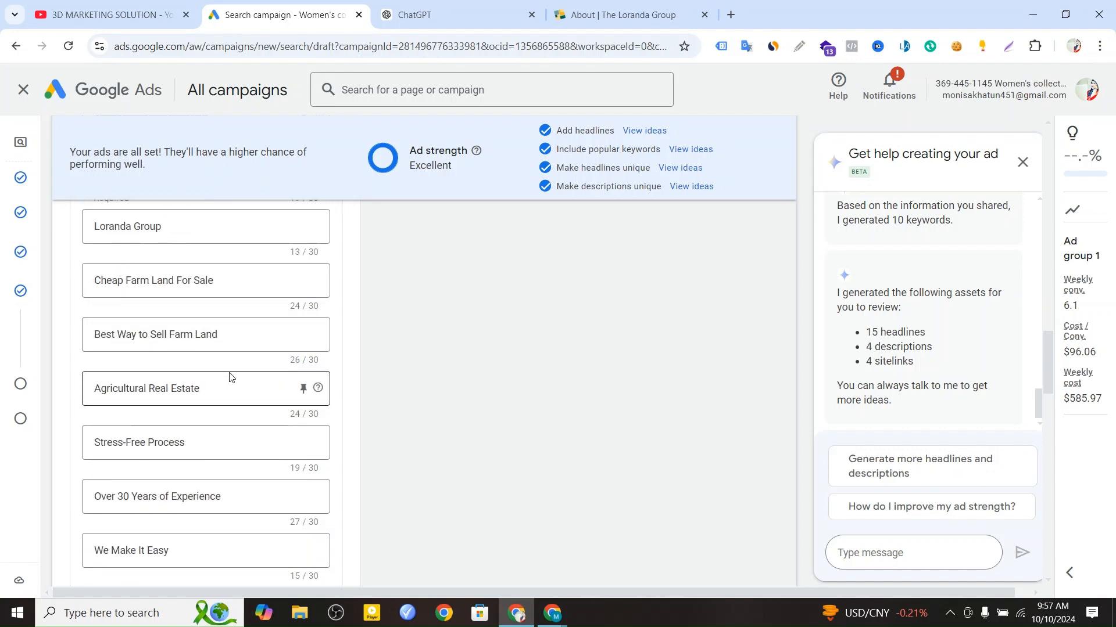
scroll(173, 363, down, 1)
scroll(177, 355, up, 15)
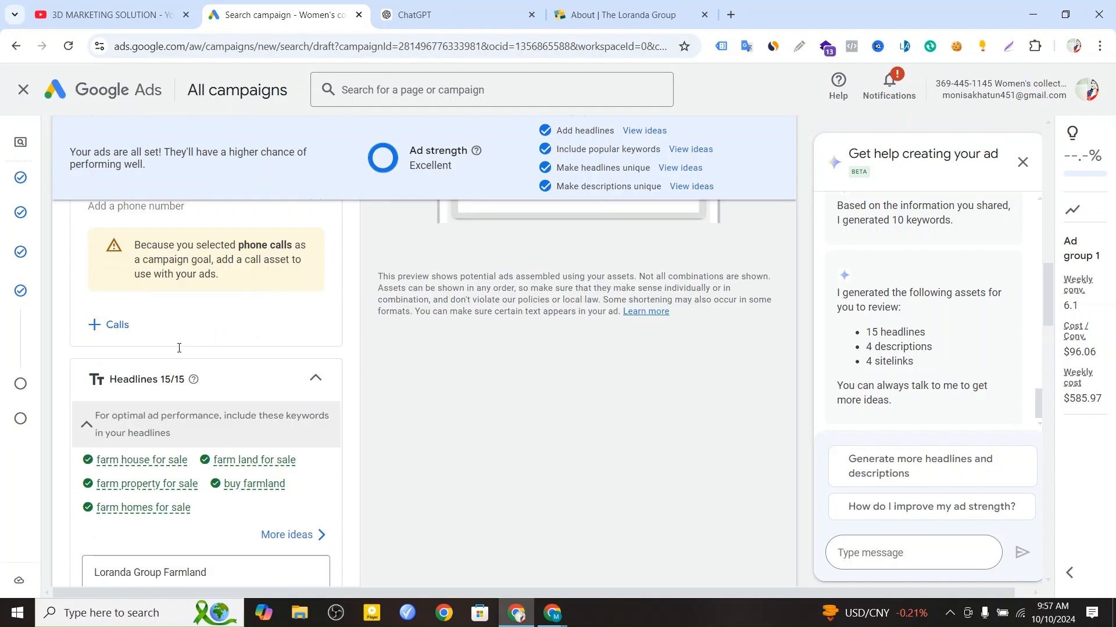
- Compare the full keyword list with the generated headlines, down to the last one, "Serving the Midwest"
scroll(201, 364, down, 1)
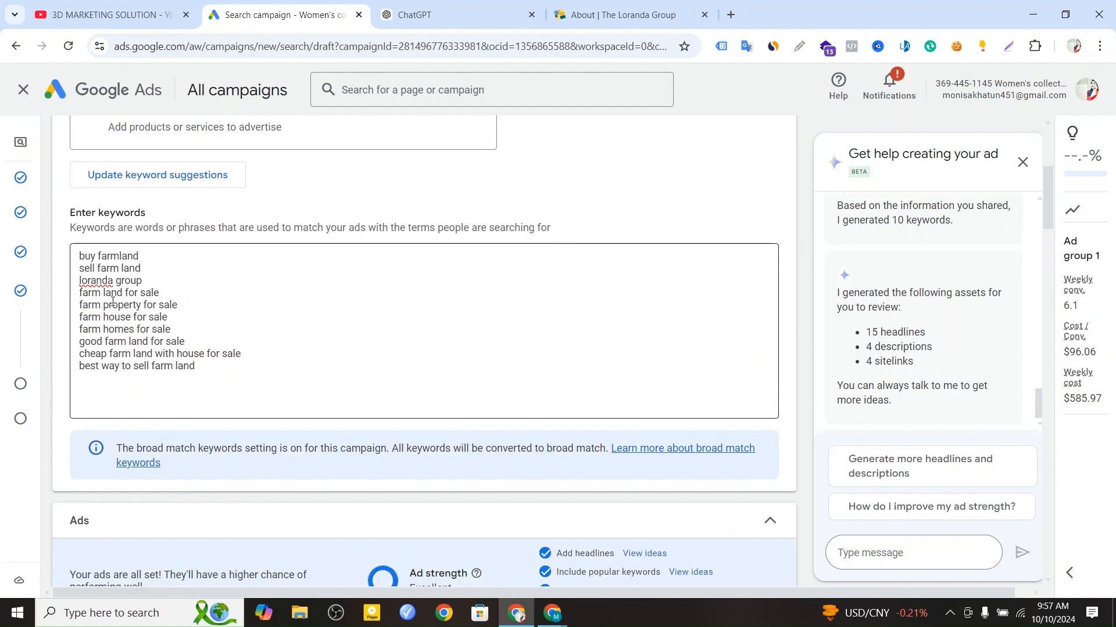
drag(79, 257, 232, 378)
scroll(232, 379, down, 7)
scroll(145, 407, down, 11)
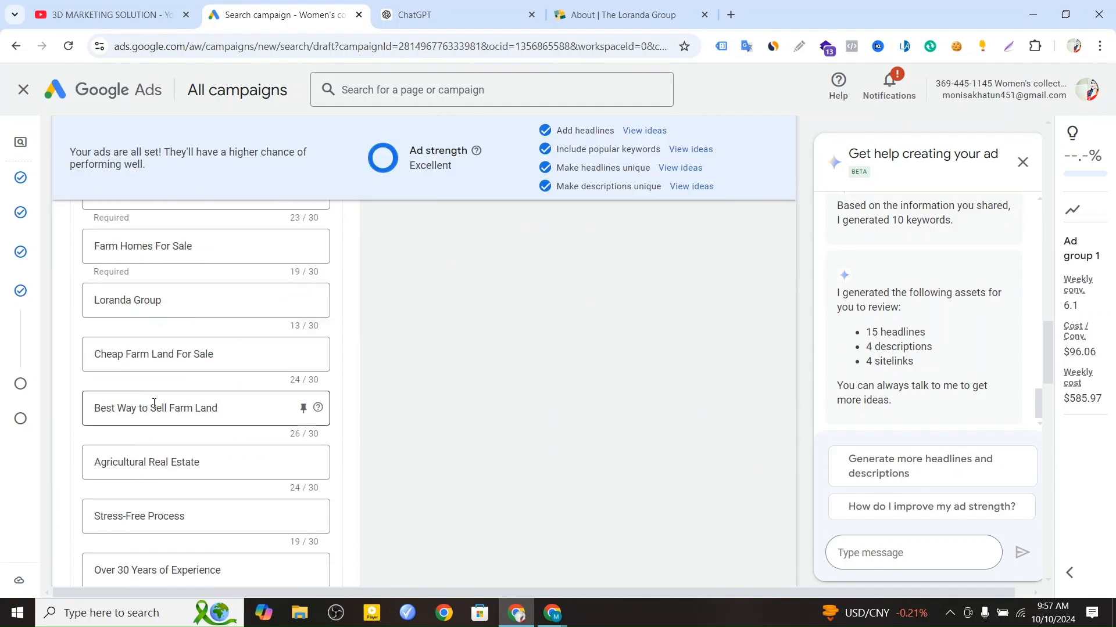
scroll(145, 386, down, 3)
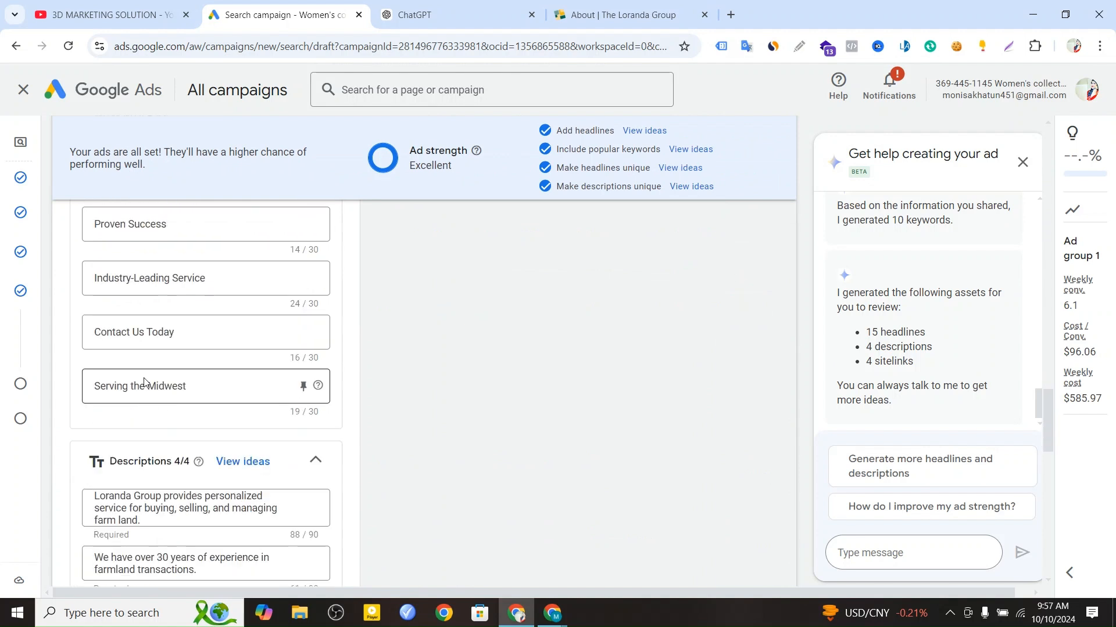
click(183, 386)
drag(183, 385, 92, 385)
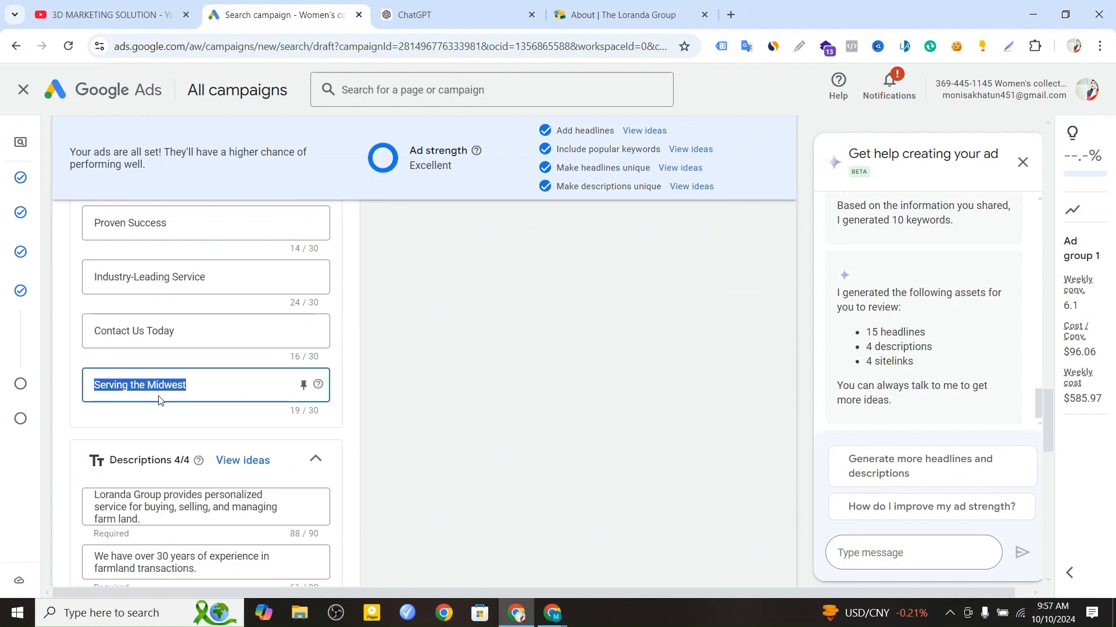
- Go over the full set of headlines again and read the four generated ad descriptions about Loranda Group's services
scroll(158, 400, up, 11)
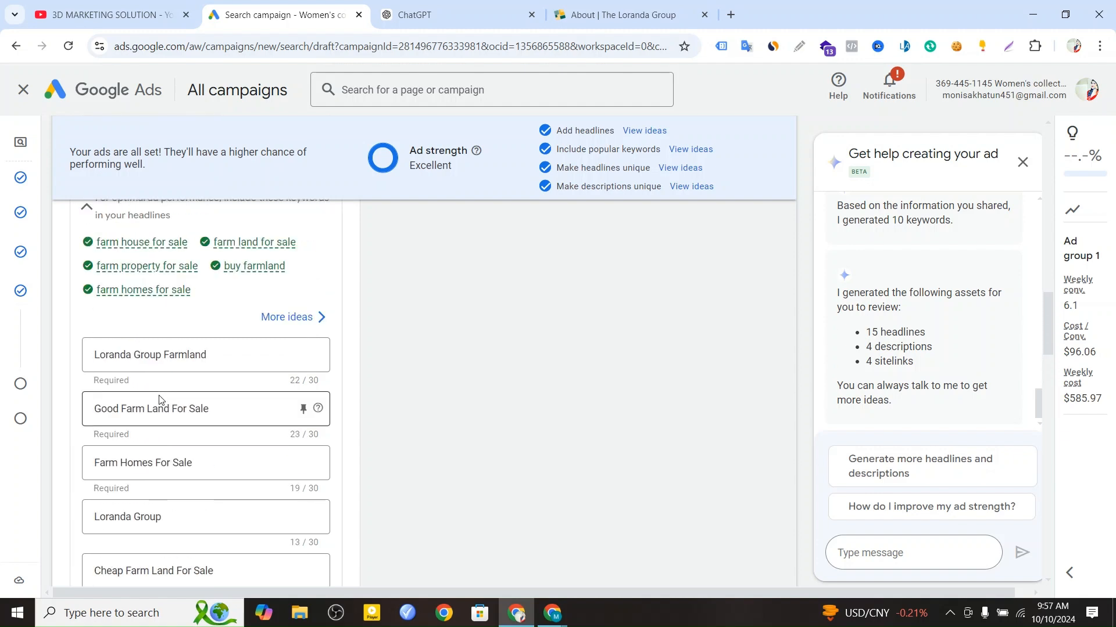
scroll(160, 395, down, 10)
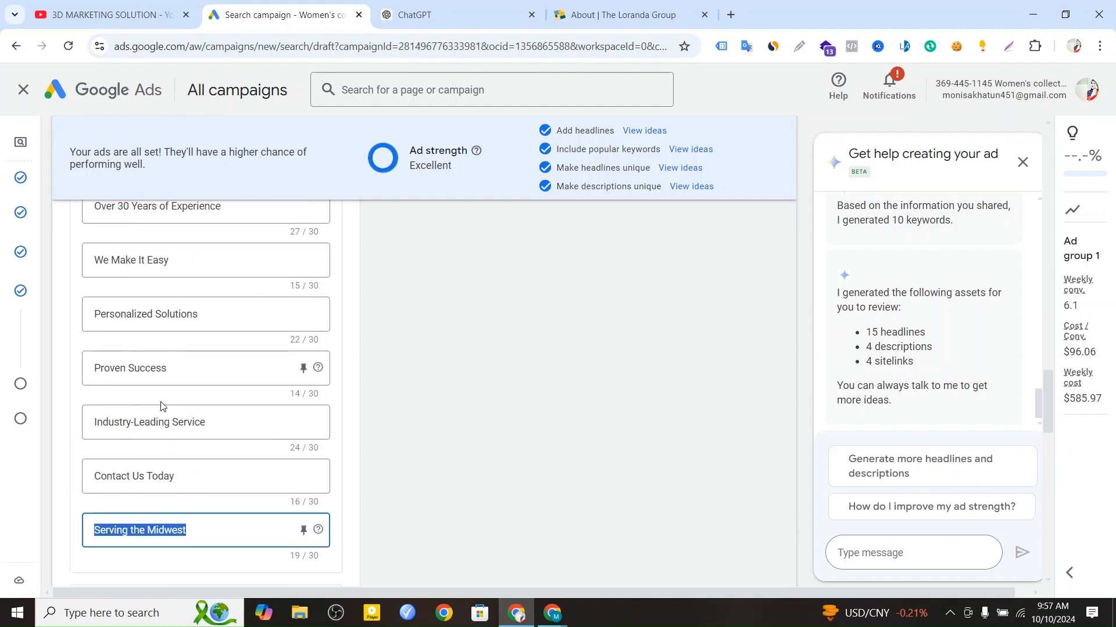
scroll(165, 398, down, 3)
scroll(179, 398, down, 4)
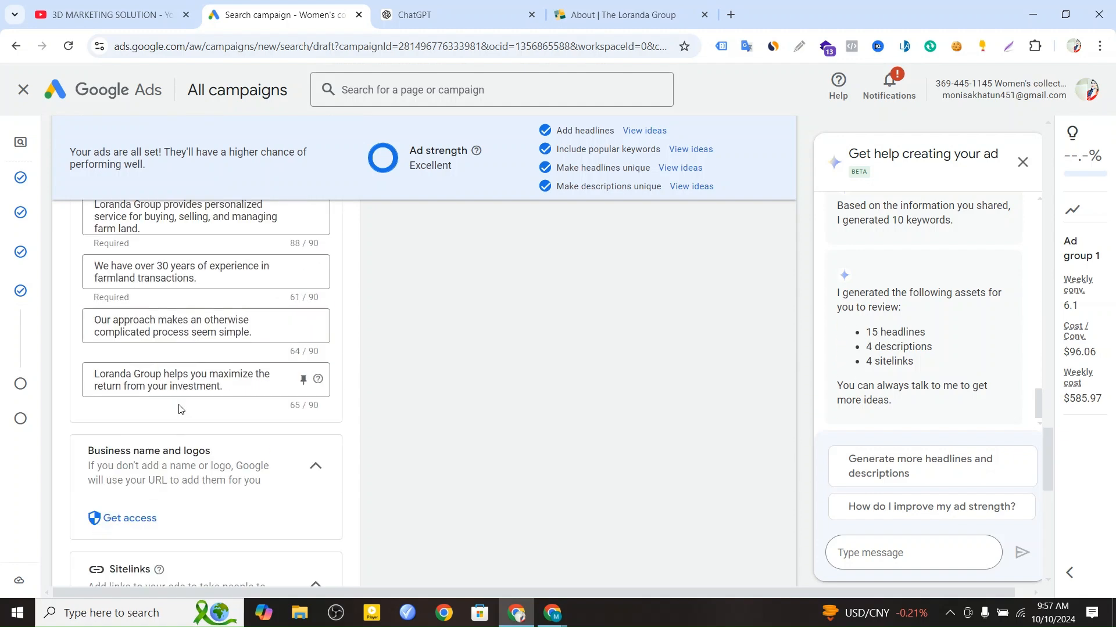
- Examine the generated sitelinks, from Buy Farmland to Contact Us, and the callouts section of the ad
scroll(233, 416, down, 11)
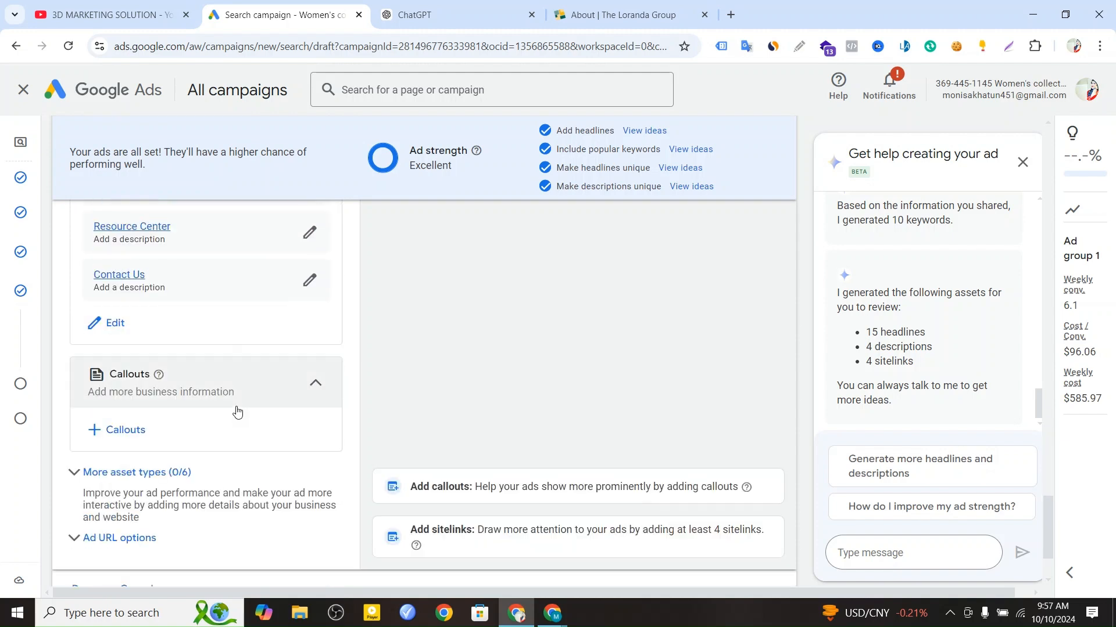
scroll(237, 411, up, 5)
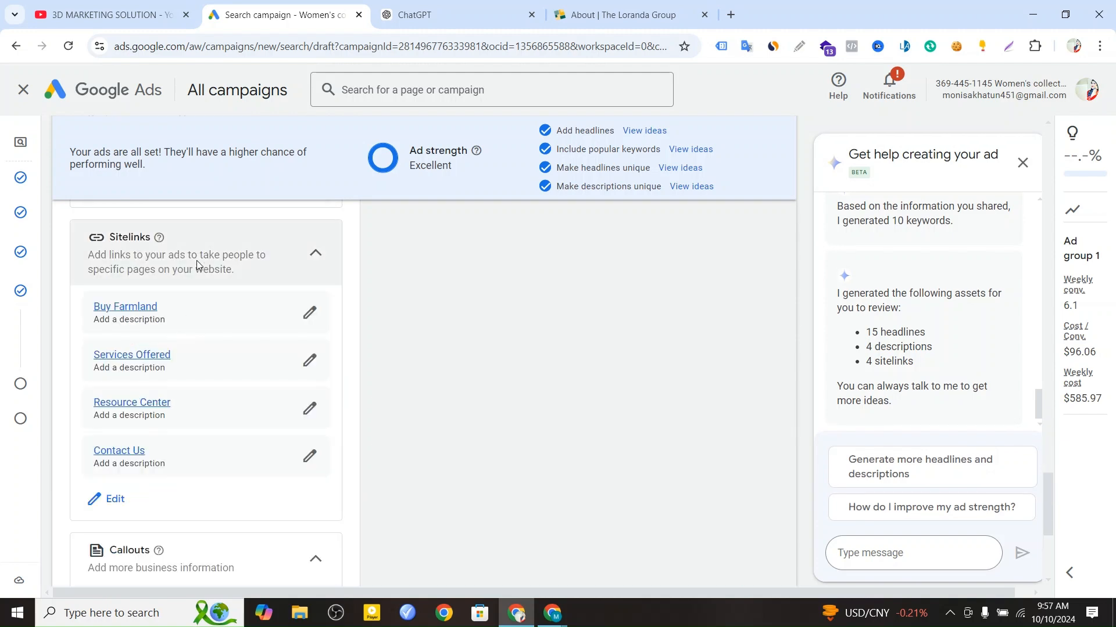
scroll(177, 475, down, 3)
scroll(257, 458, down, 3)
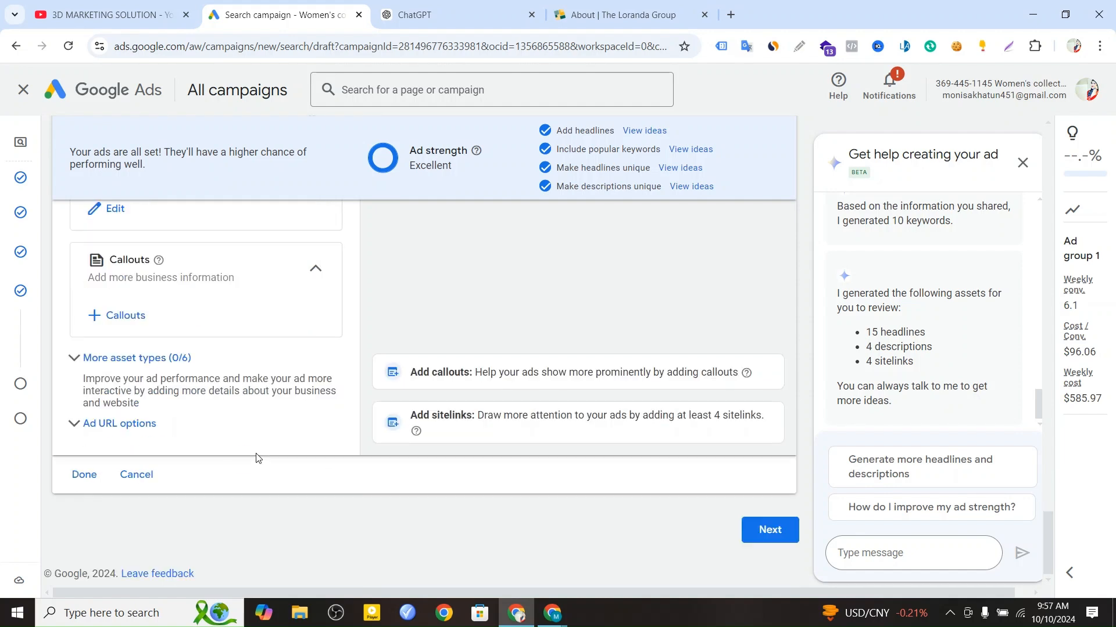
- Go back over the ad's descriptions and headlines, and check the ad preview alongside the Final URL
scroll(434, 485, up, 12)
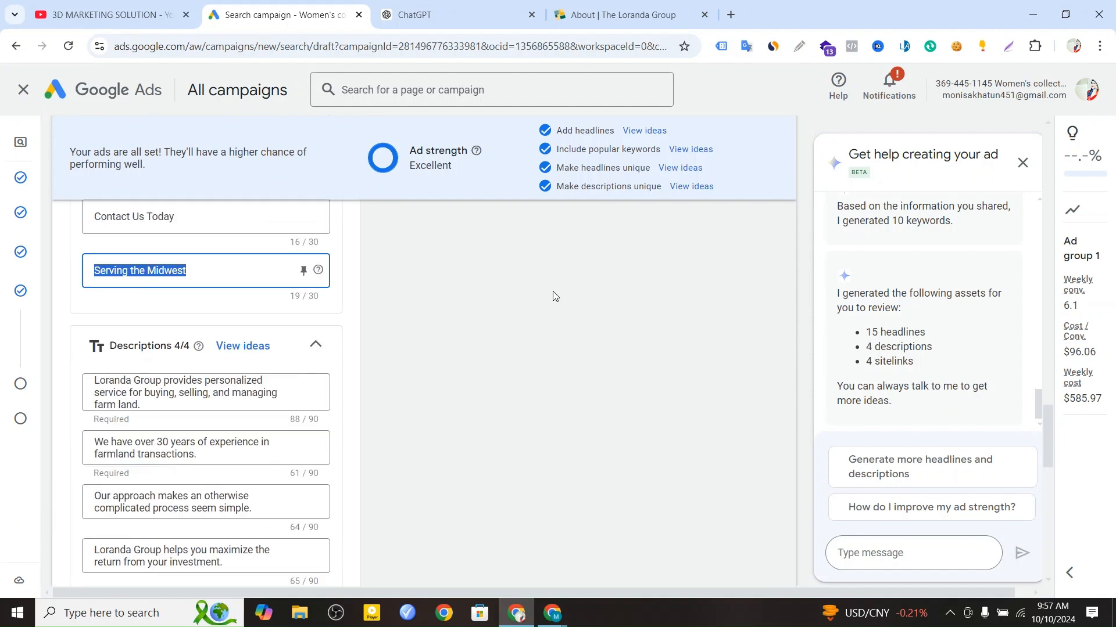
drag(650, 279, 560, 109)
click(602, 273)
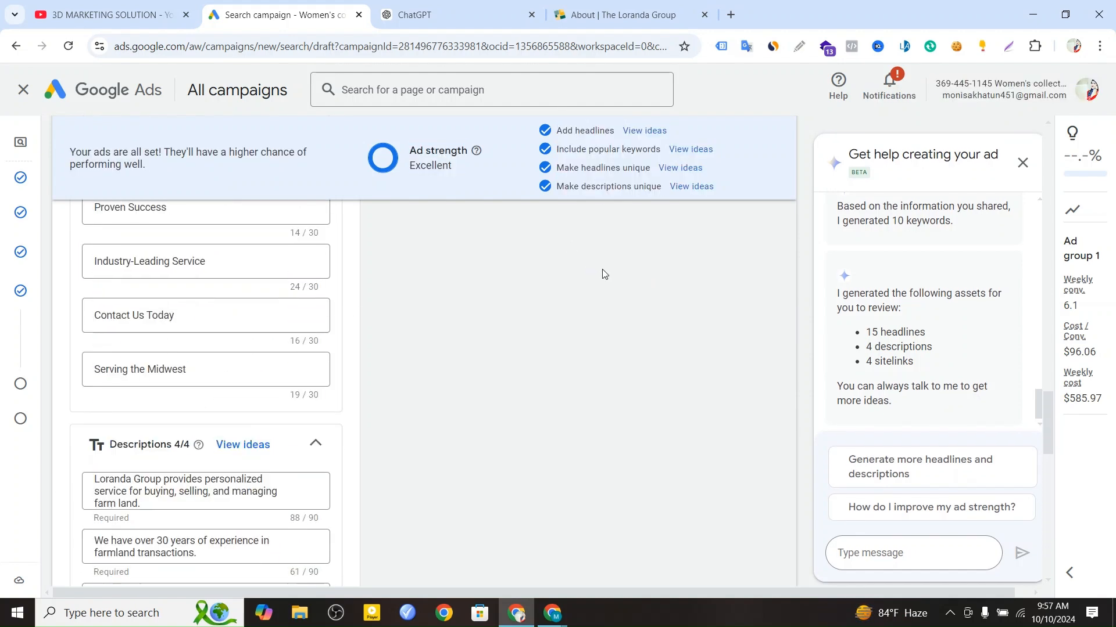
scroll(537, 267, up, 15)
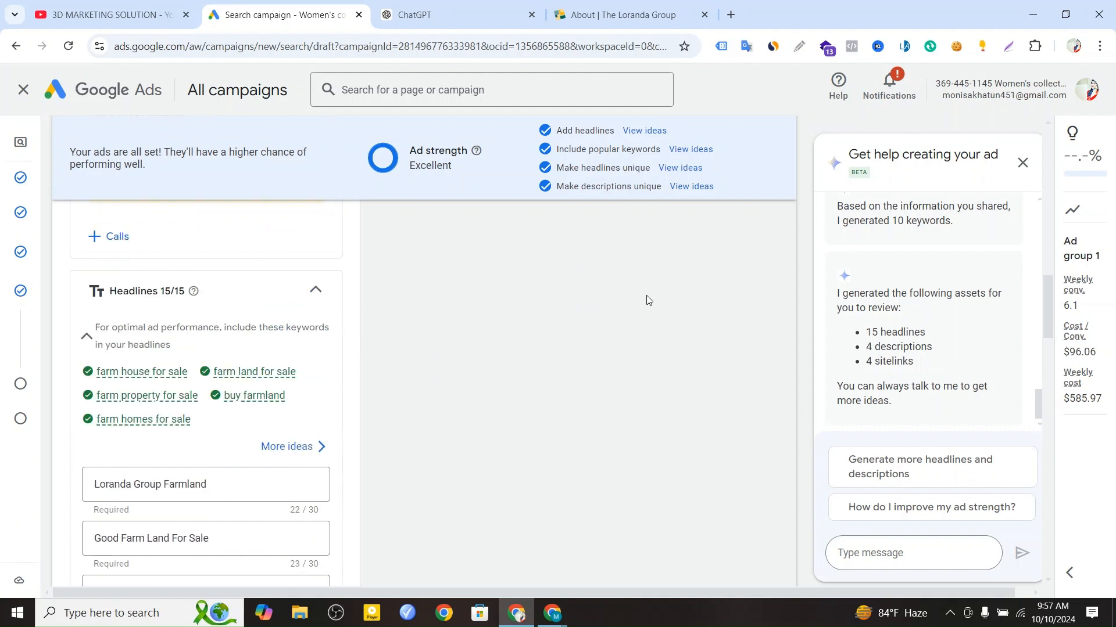
scroll(223, 361, up, 8)
scroll(235, 310, down, 3)
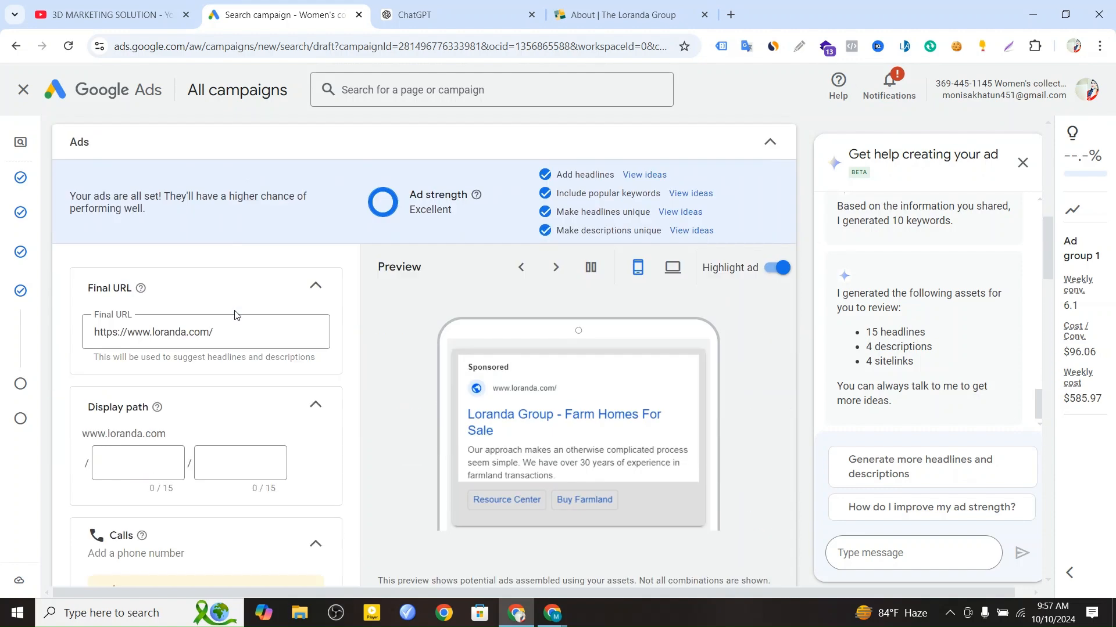
scroll(234, 315, down, 5)
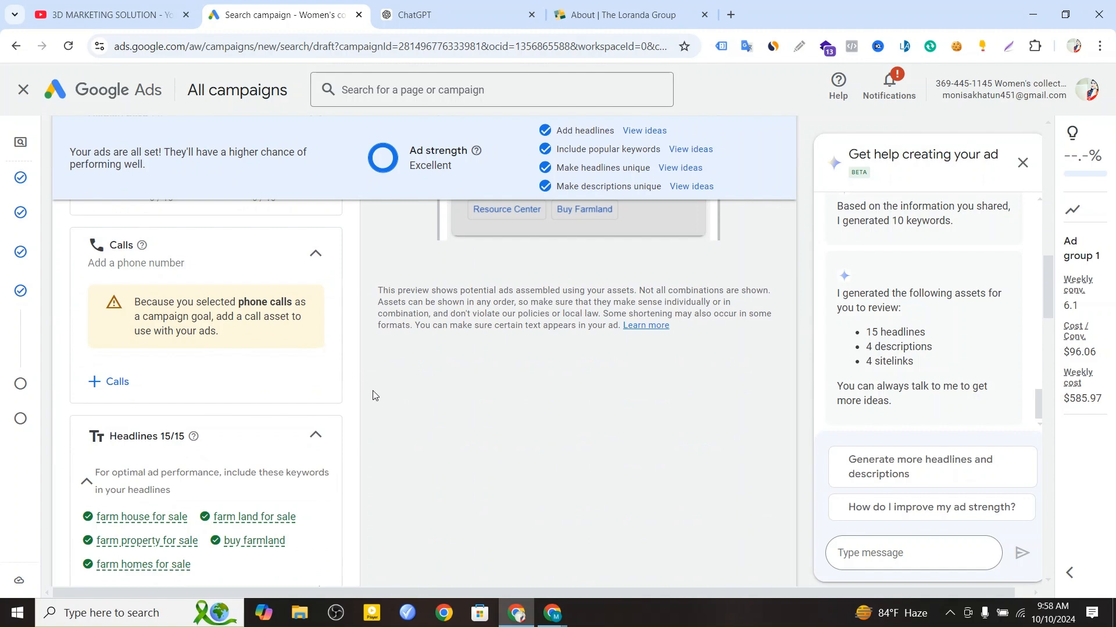
- Clear all generated keywords, from "buy farmland" to "best way to sell farm land", from the ad group's keyword list
scroll(343, 348, up, 5)
scroll(199, 355, up, 6)
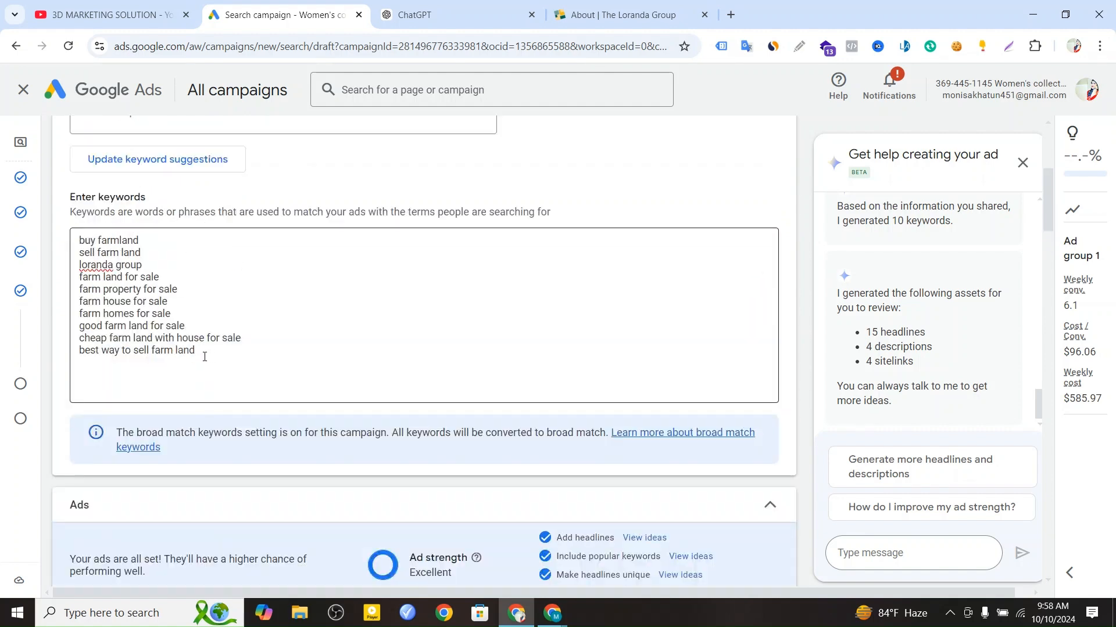
click(204, 357)
key(ctrl+a)
key(BackSpace)
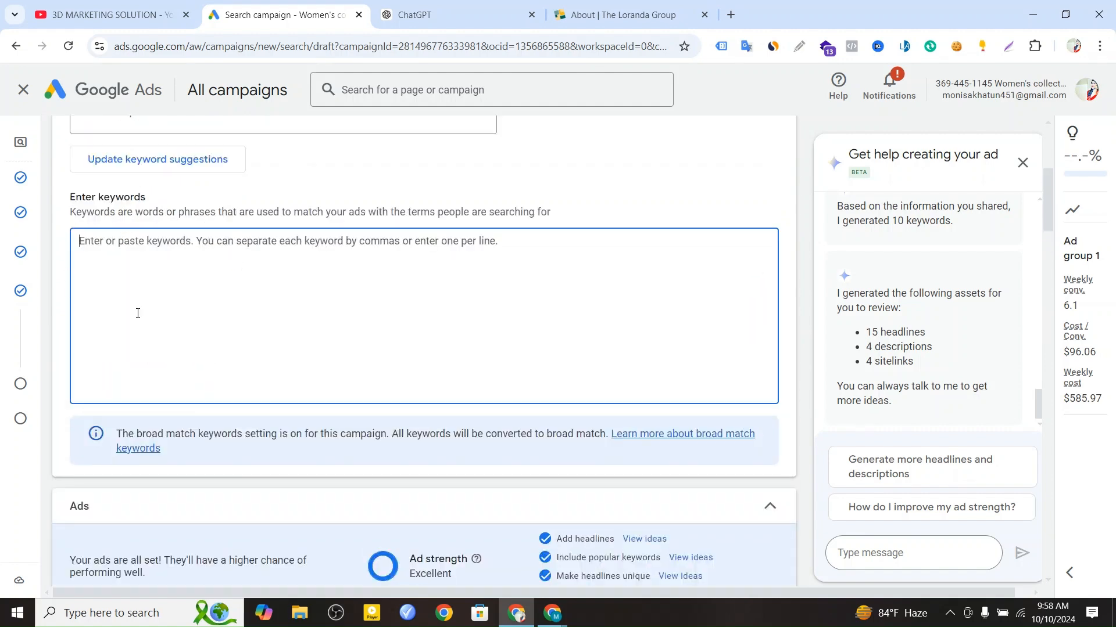
scroll(138, 313, down, 10)
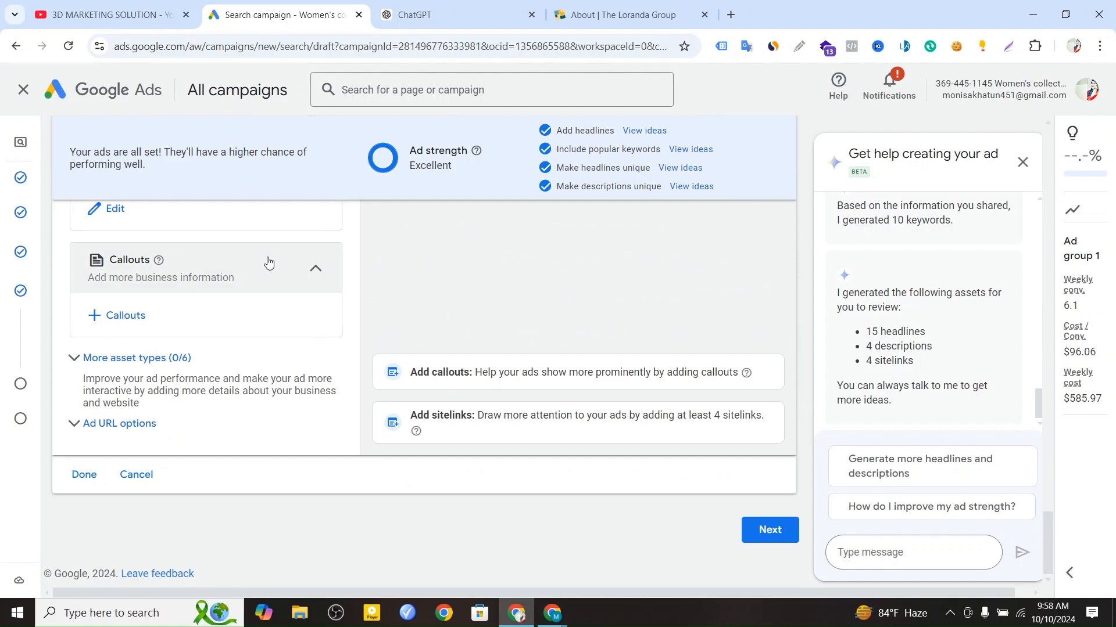